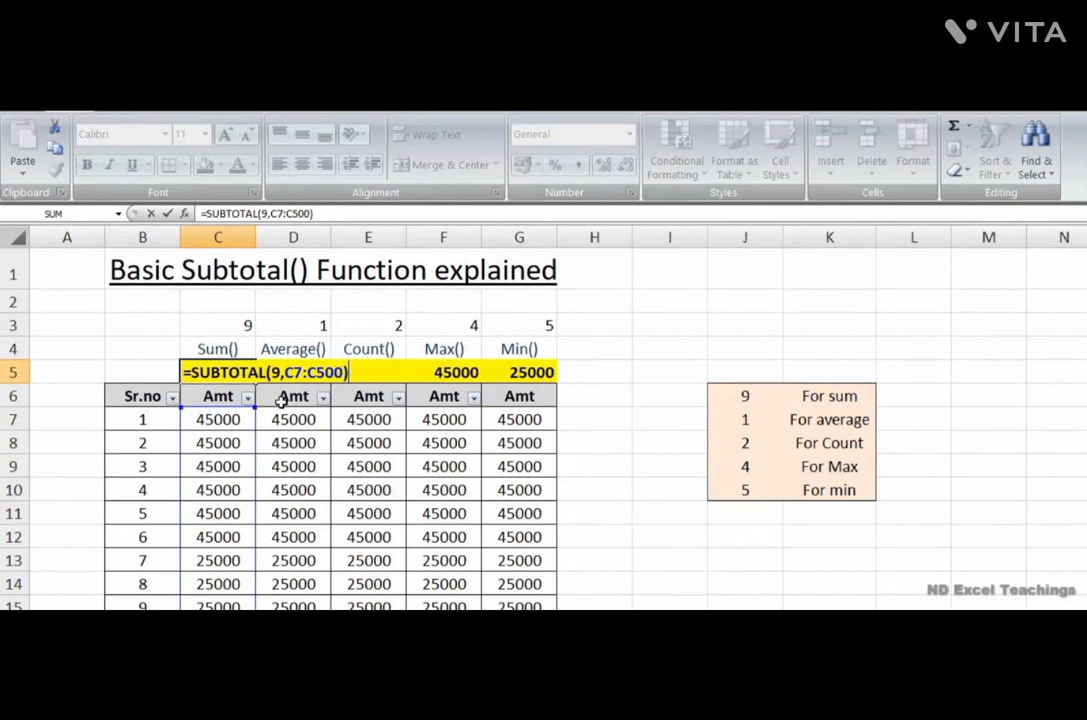
- Inspect the sum SUBTOTAL formula in C5, leaving it unedited, and review the column C amounts and the function number in C3
left_click(273, 372)
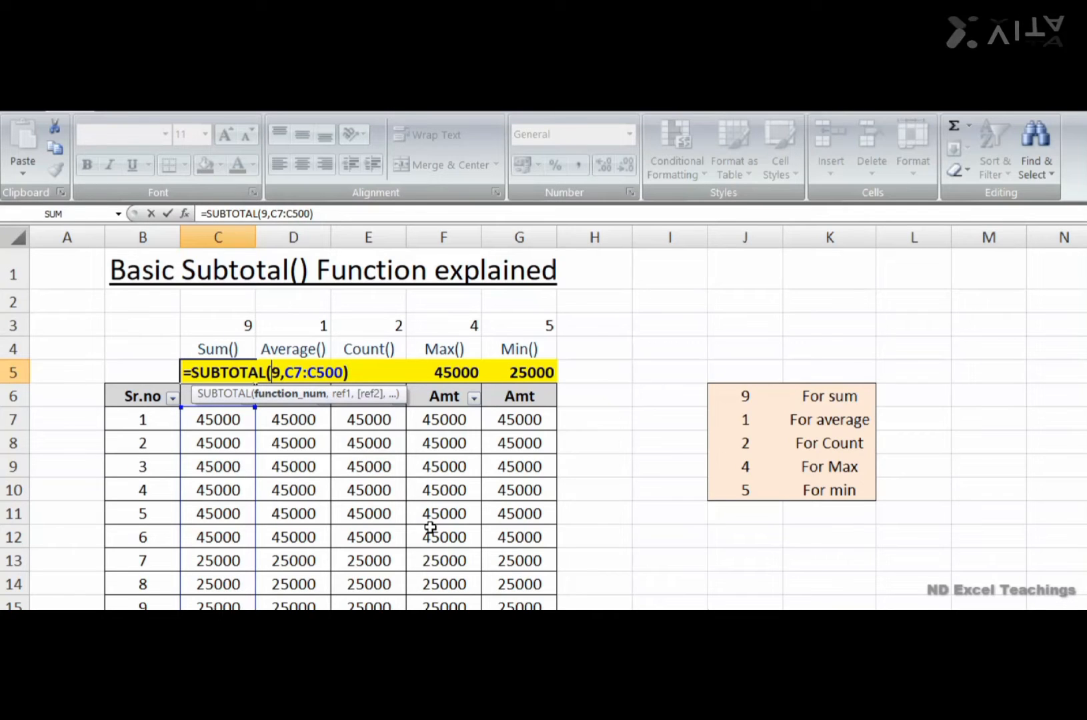
left_click_drag(746, 396, 818, 398)
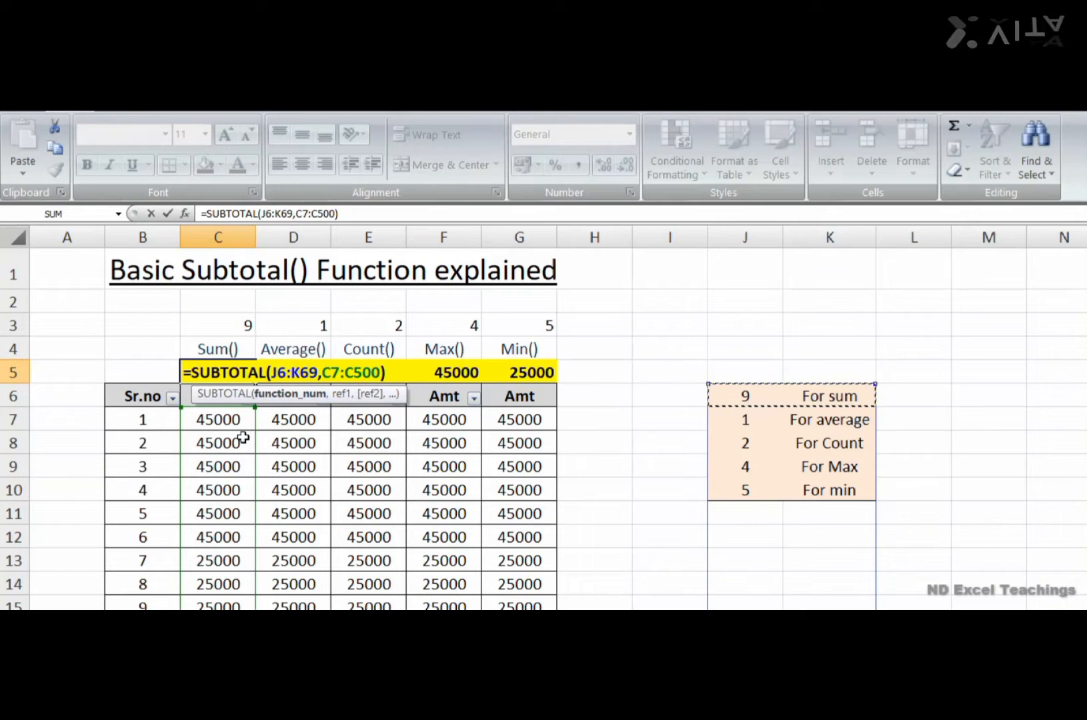
key("Escape")
scroll(226, 432, "down", 4)
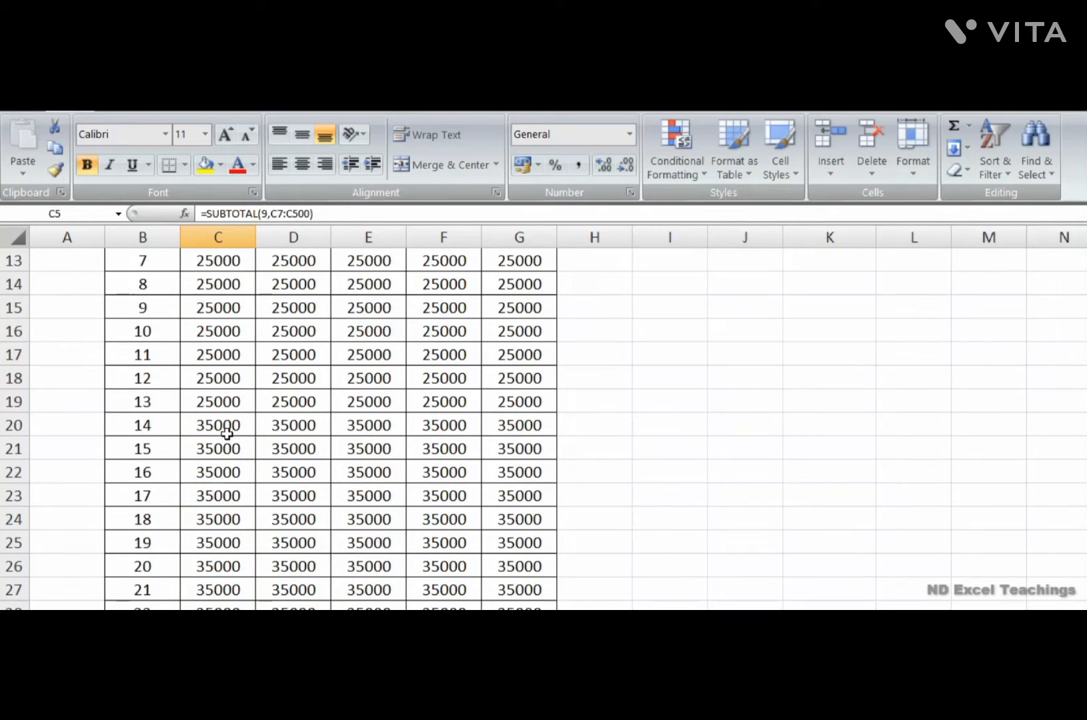
scroll(227, 435, "down", 4)
scroll(227, 436, "up", 8)
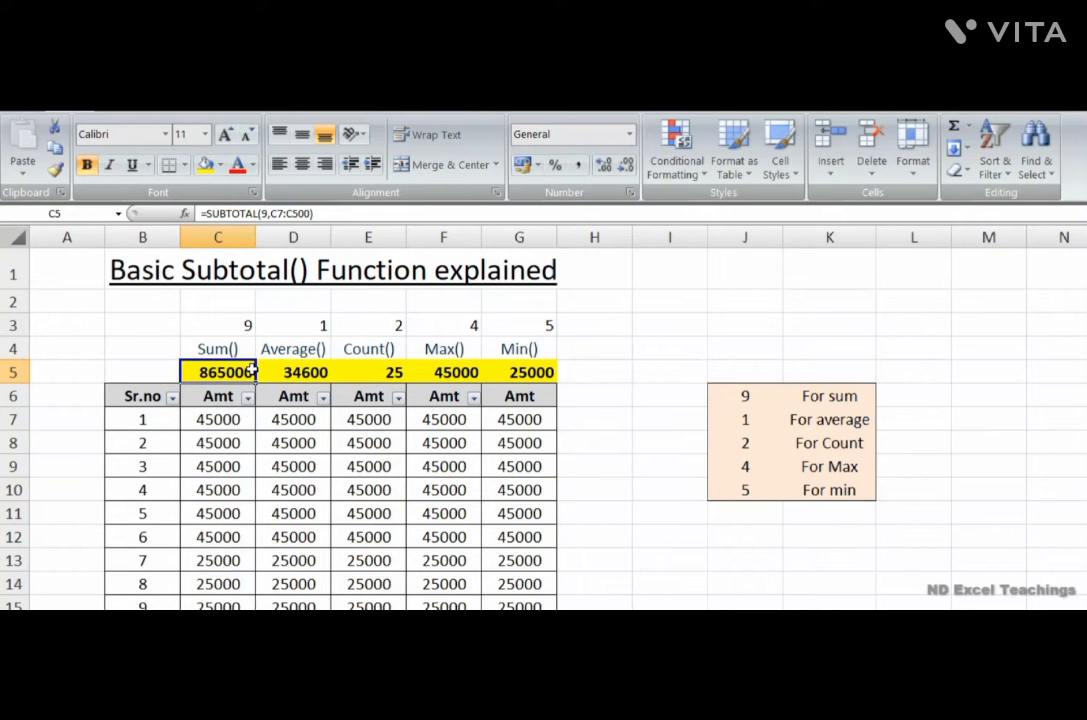
left_click(245, 327)
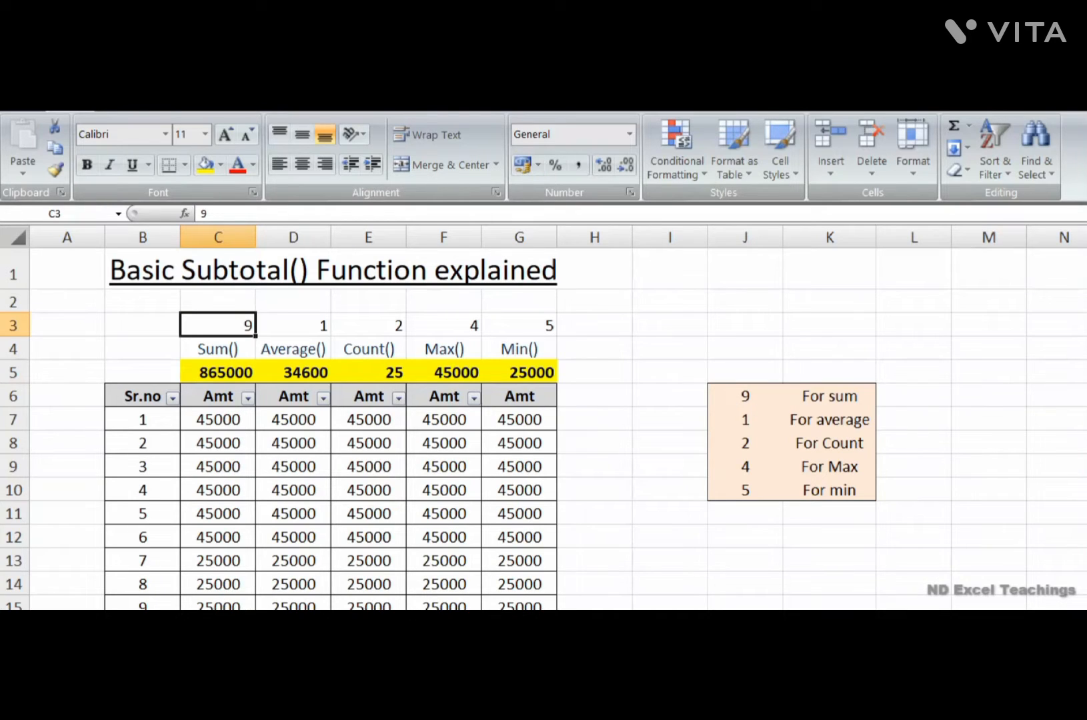
- Review the amounts in column D and inspect the average SUBTOTAL formula in D5
left_click(323, 378)
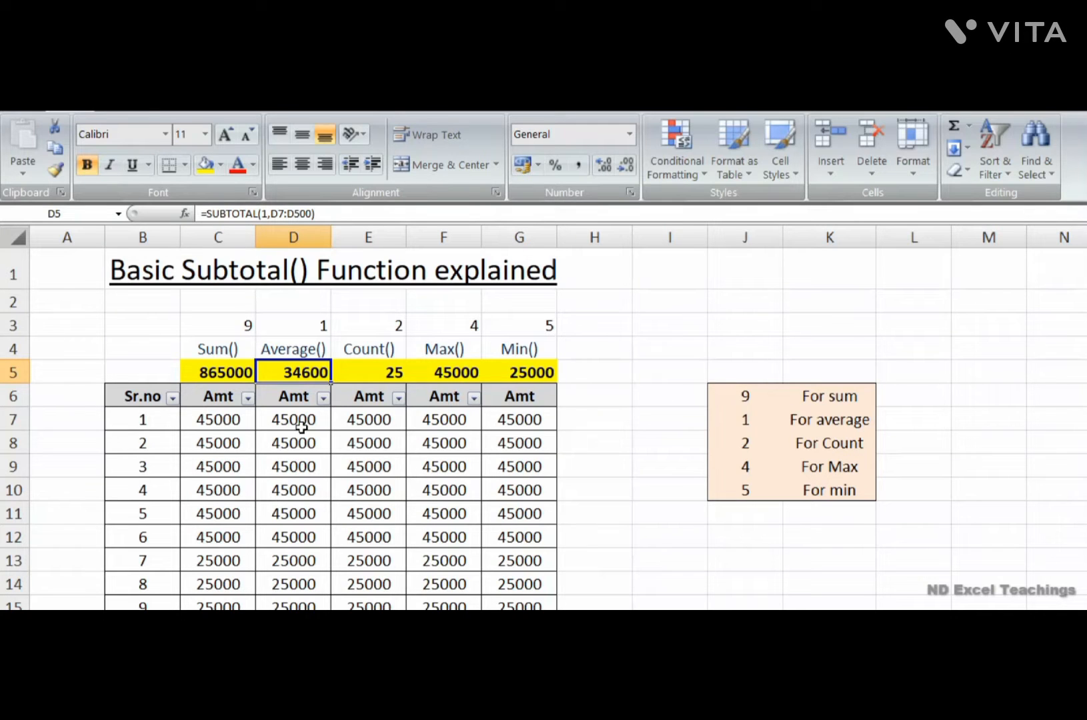
left_click_drag(302, 420, 300, 509)
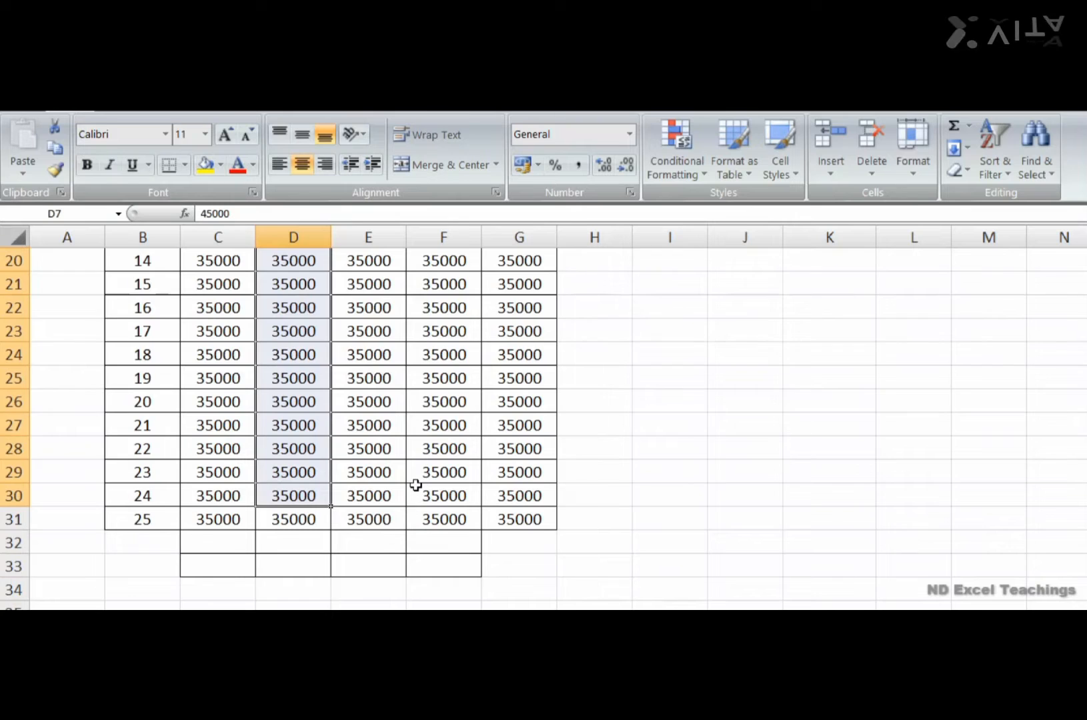
scroll(416, 485, "up", 6)
scroll(416, 485, "up", 1)
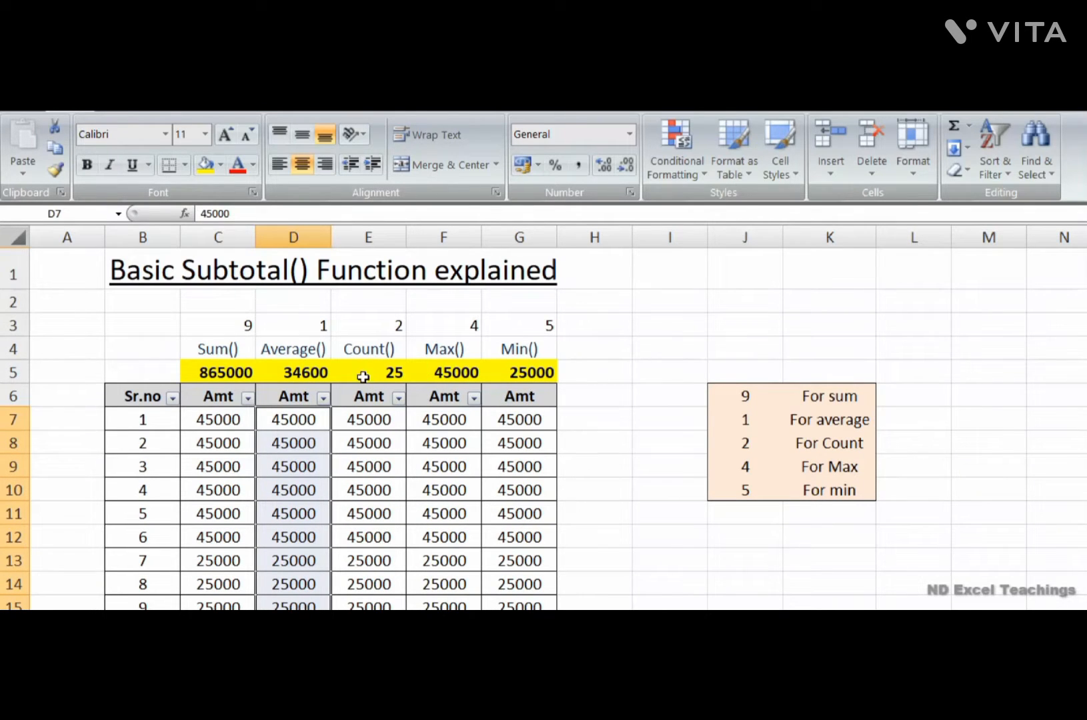
left_click(321, 375)
key("F2")
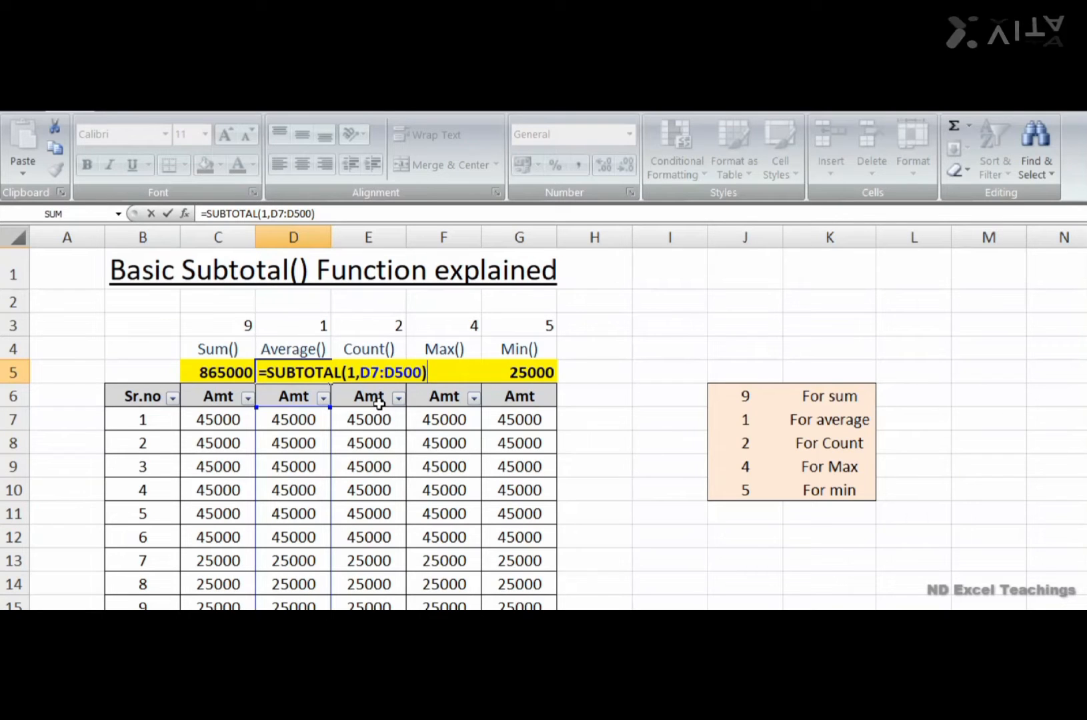
key("ctrl+Return")
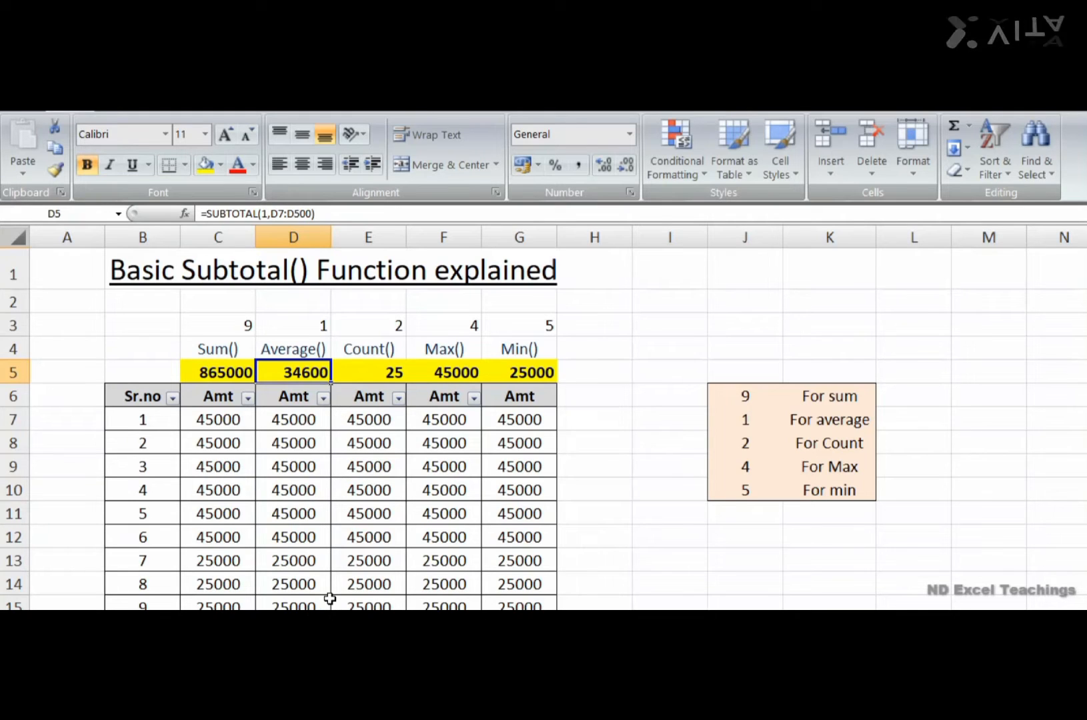
- Inspect the count SUBTOTAL formula in E5 and compare its function number in E3 with the reference table's count entry
left_click(380, 373)
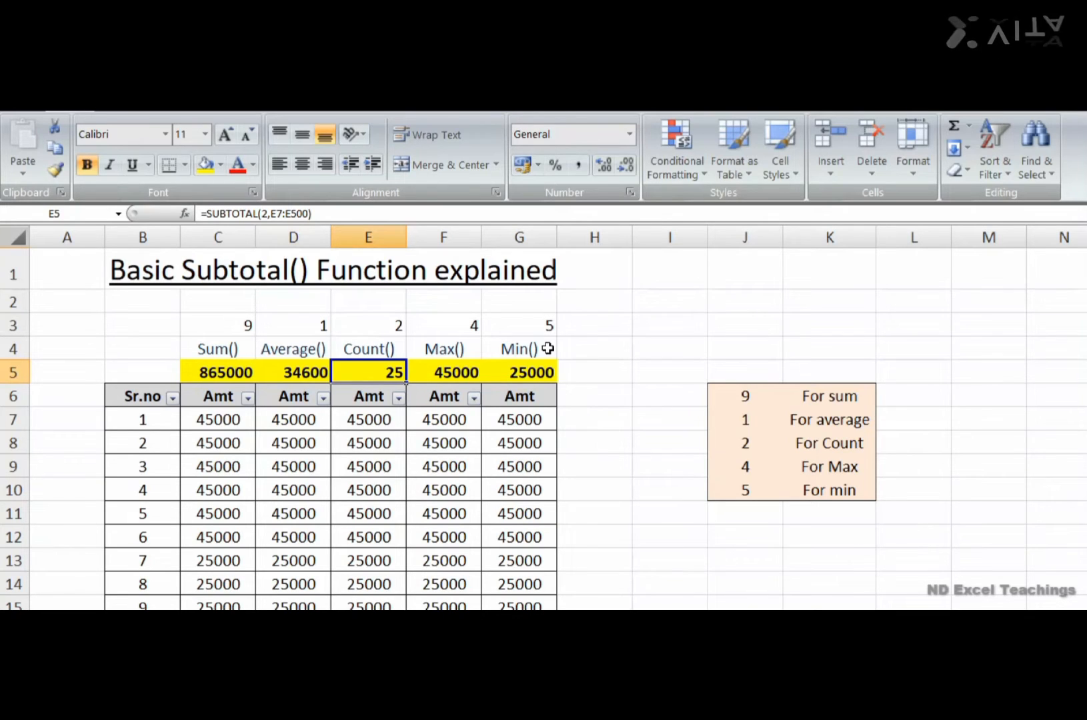
left_click(382, 326)
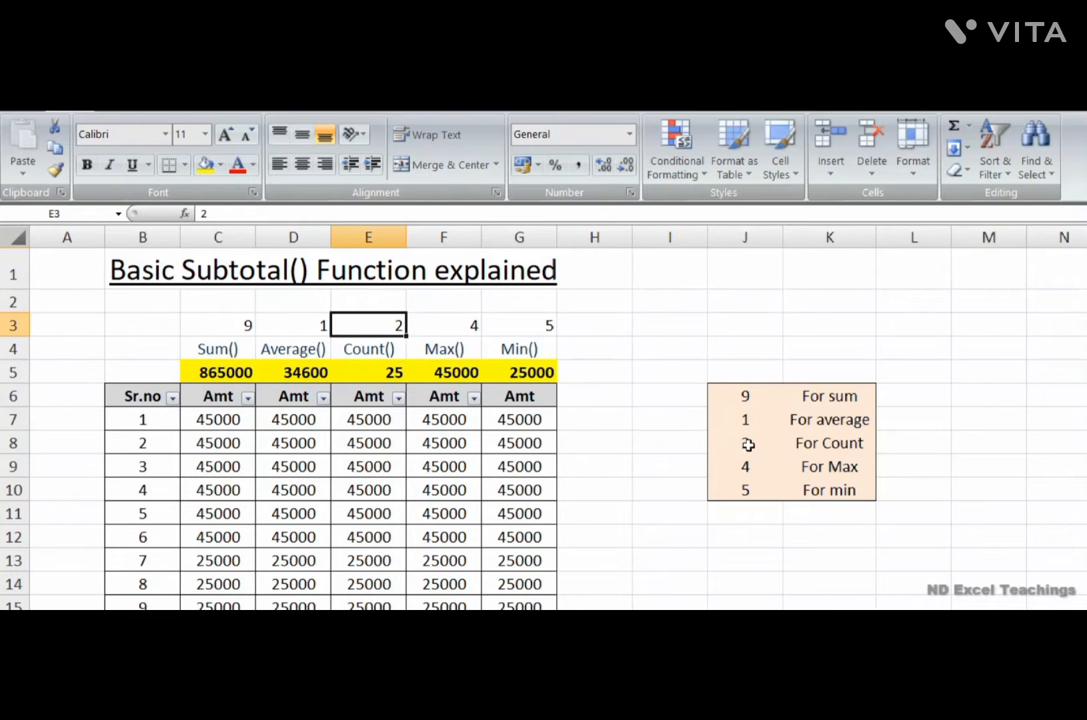
left_click(749, 445)
left_click(381, 374)
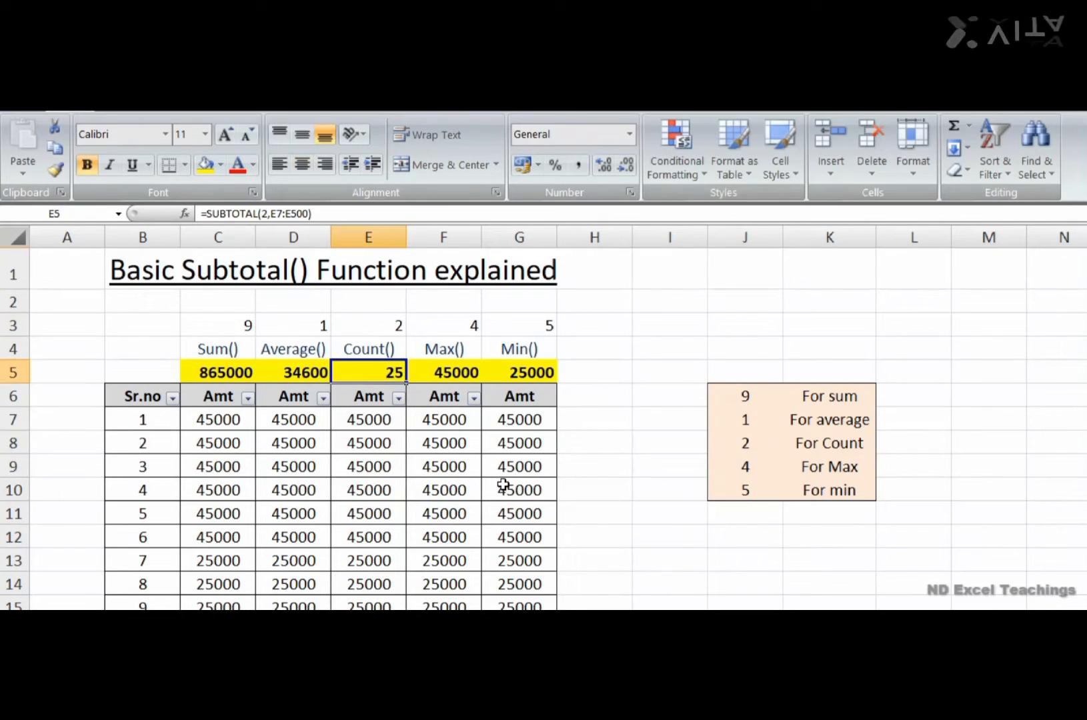
key("F2")
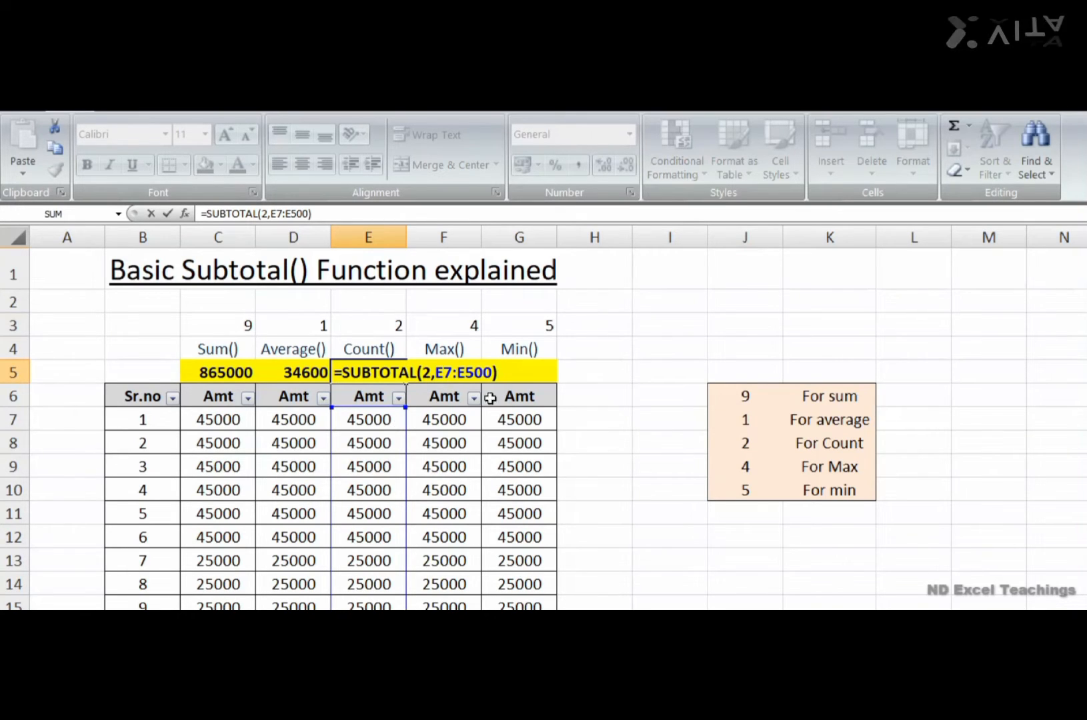
key("Return")
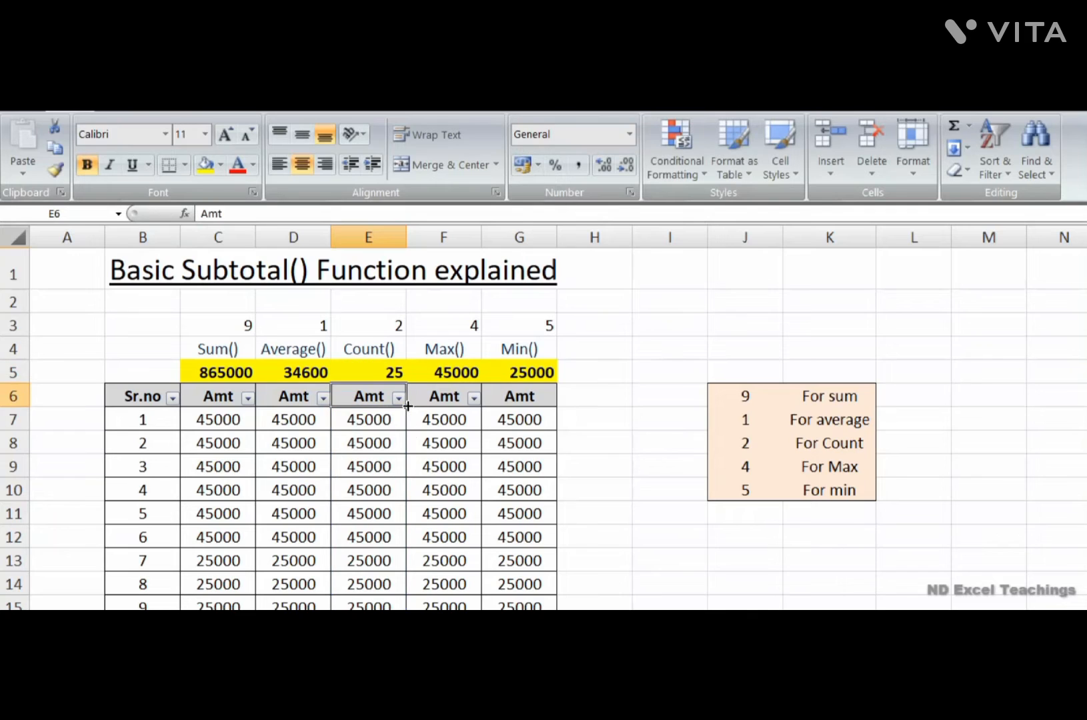
- Check the count result in E5 against the last serial number in the Sr.no column
left_click(380, 364)
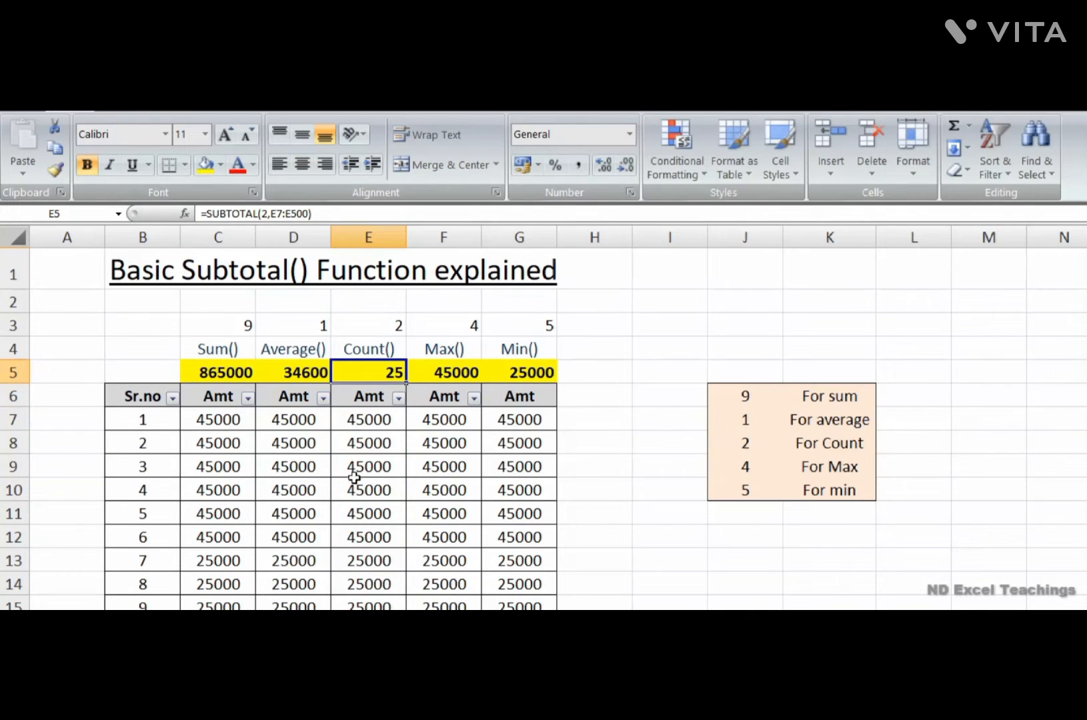
scroll(377, 587, "down", 9)
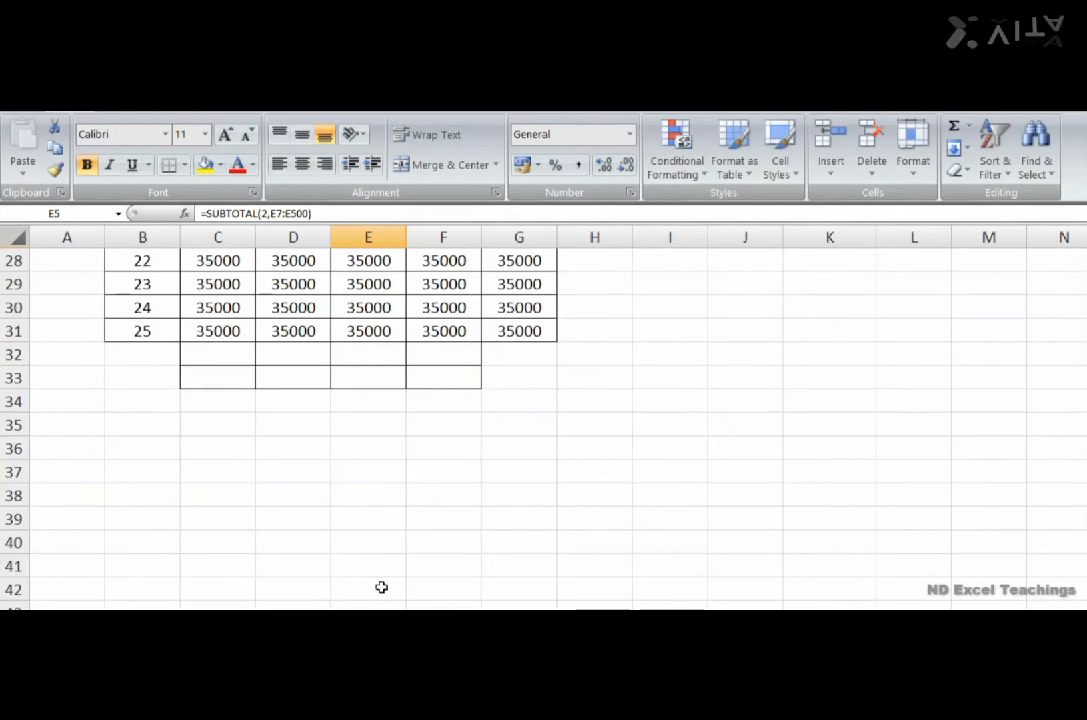
scroll(381, 587, "up", 1)
left_click(148, 398)
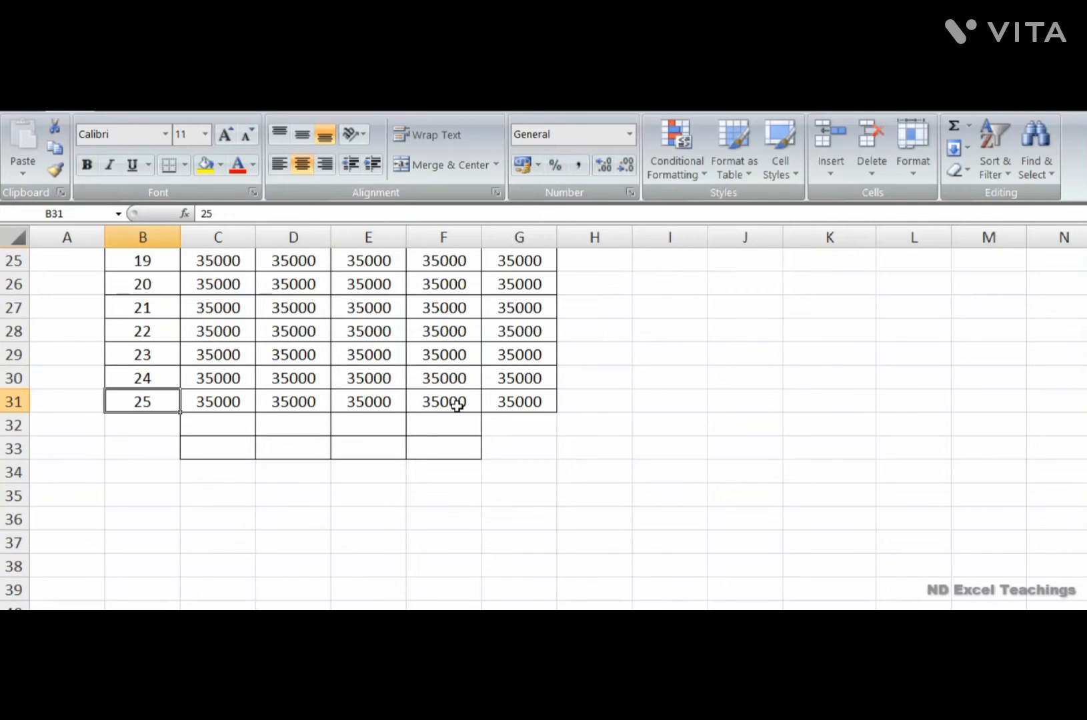
scroll(452, 396, "up", 8)
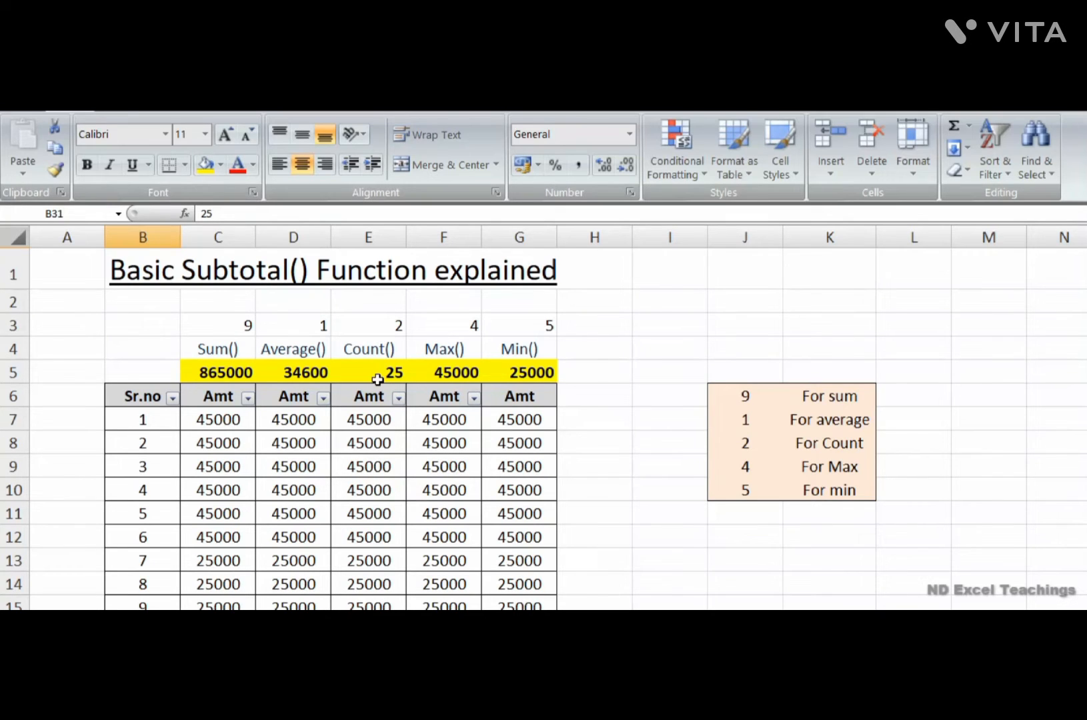
- Inspect the maximum SUBTOTAL formula in F5 and review the amounts in column F
left_click(467, 375)
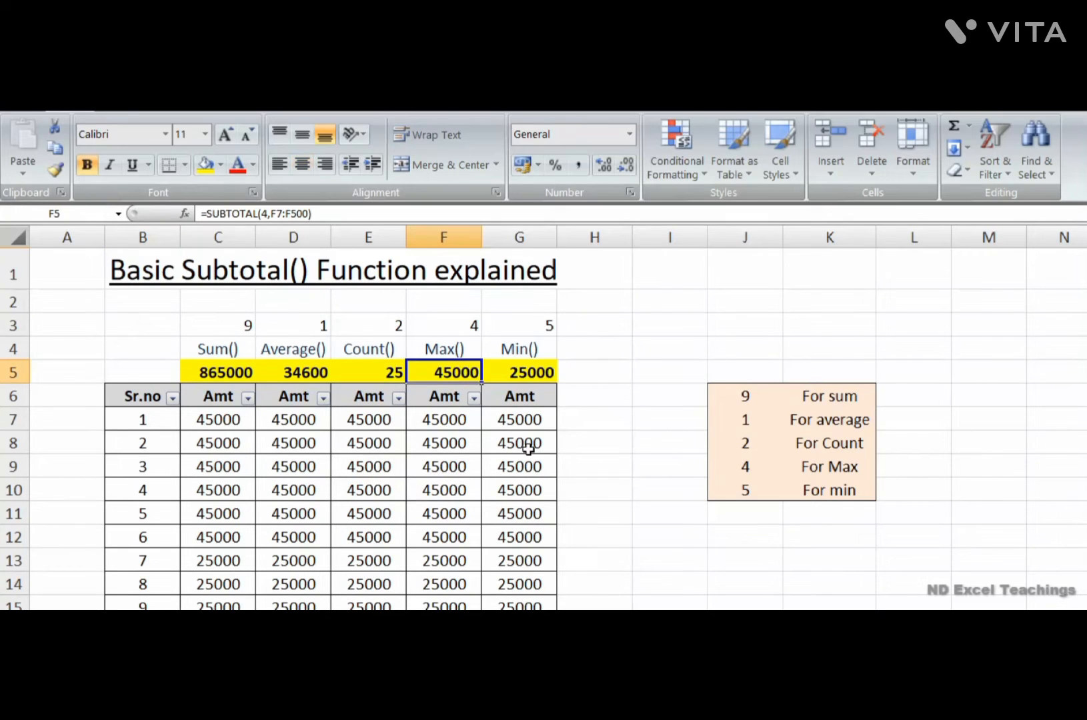
key("F2")
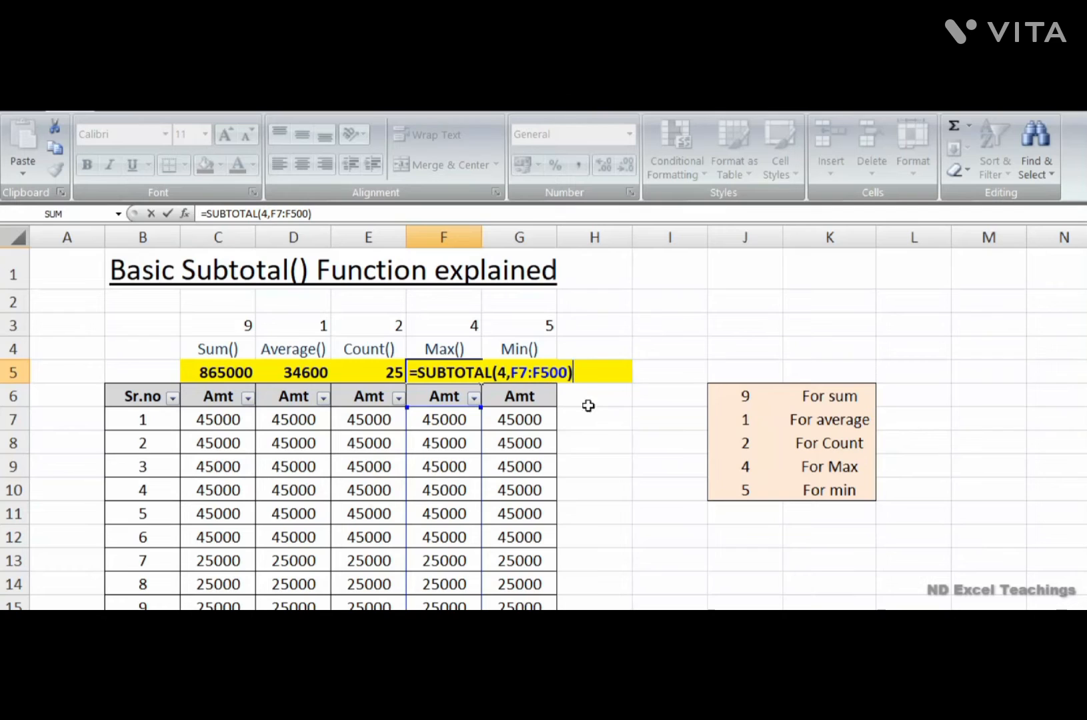
key("Escape")
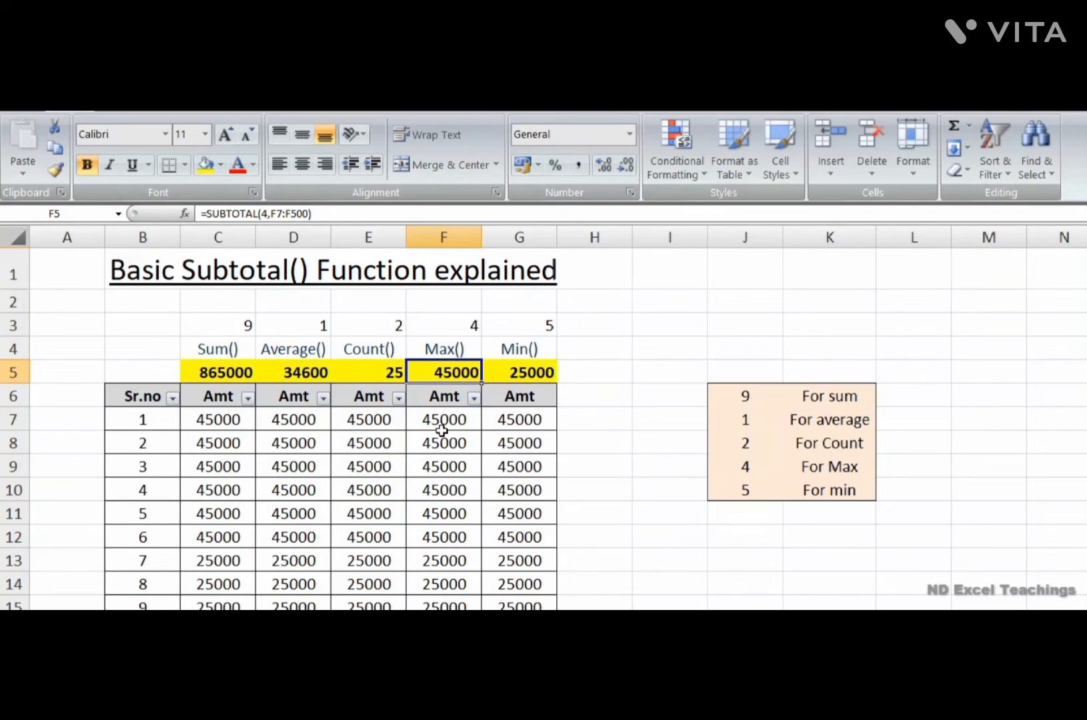
scroll(432, 514, "down", 2)
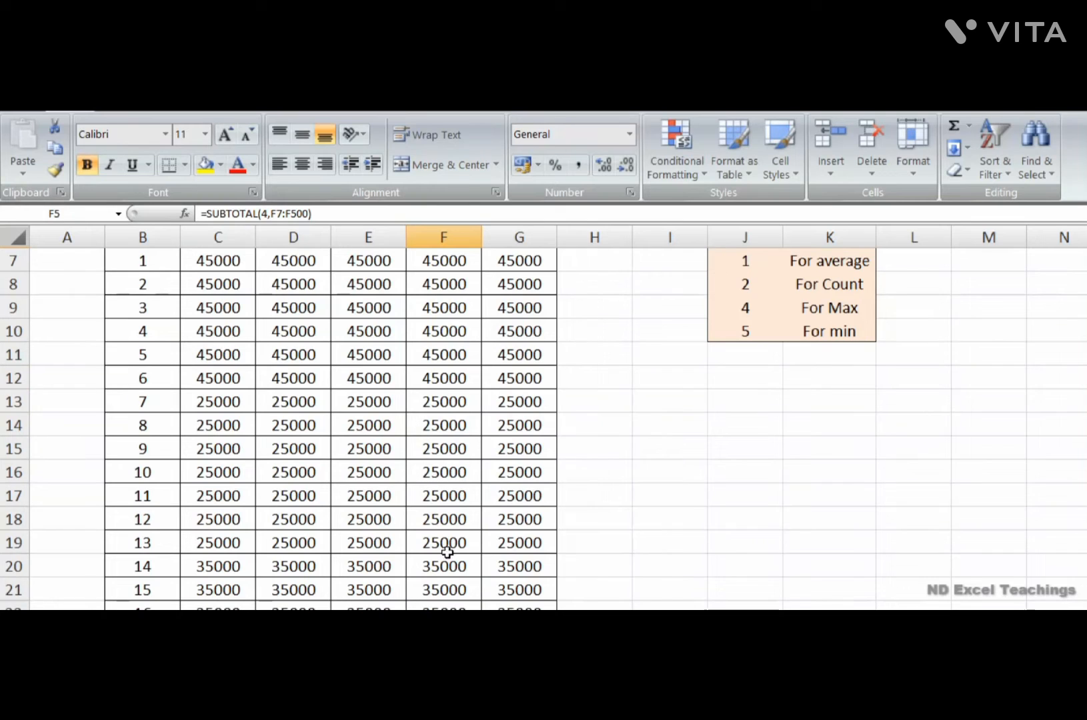
scroll(447, 548, "down", 4)
scroll(447, 548, "up", 6)
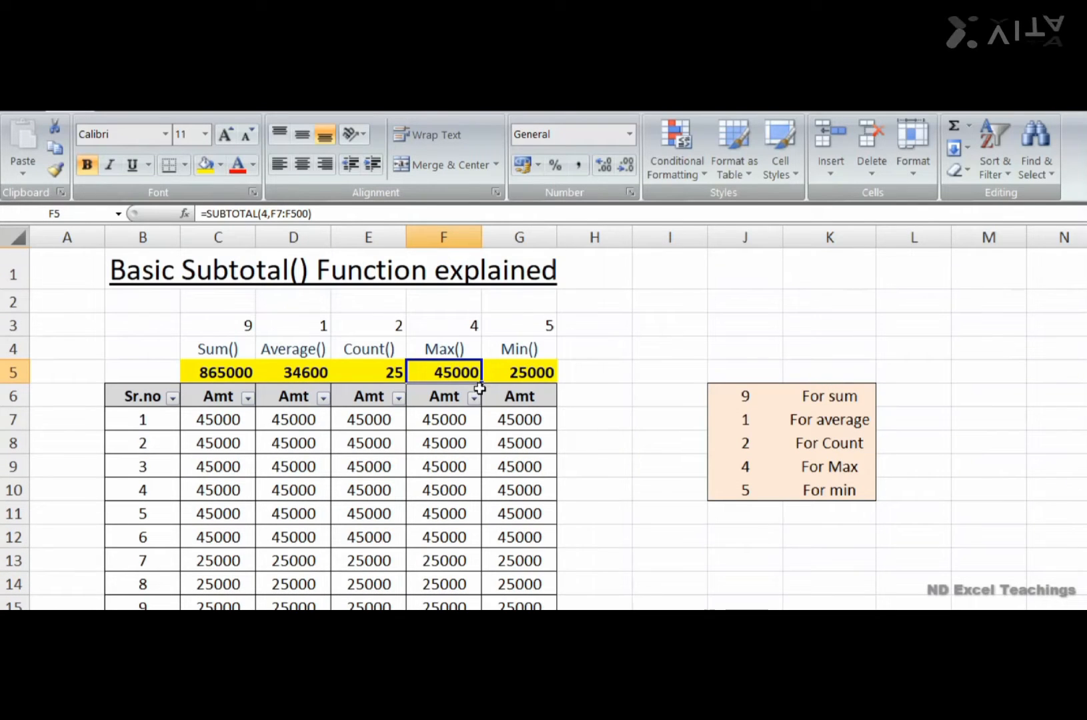
- Change the amount for serial number 5 in cell F11 to 95000 to test the maximum subtotal
left_click(452, 514)
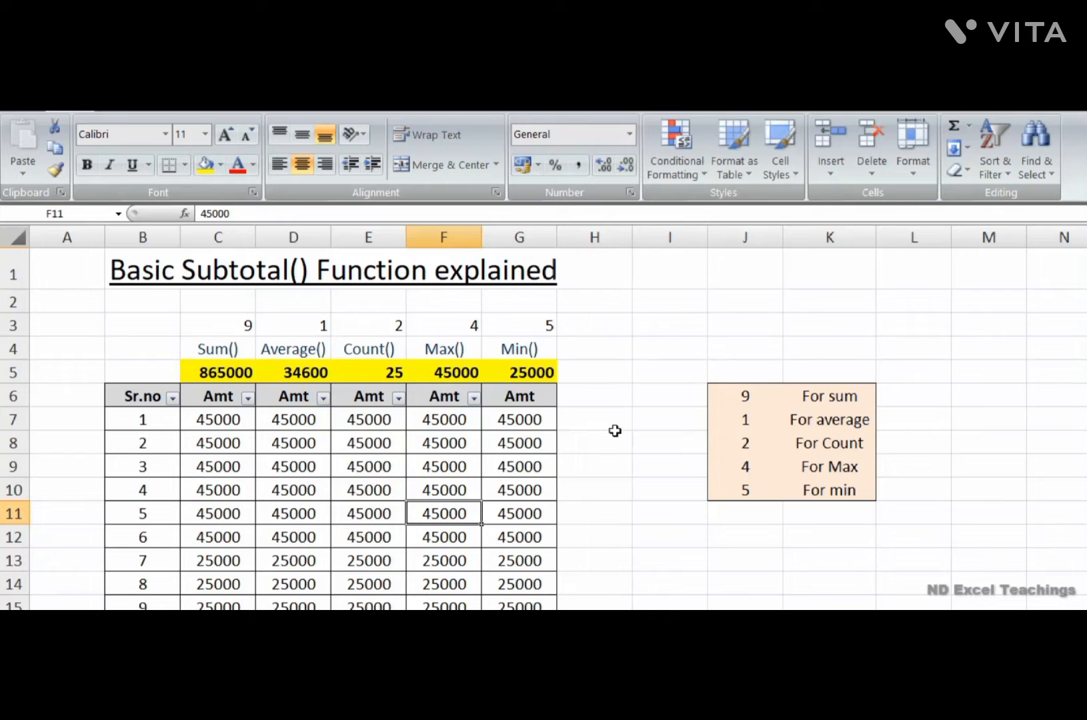
type("95000")
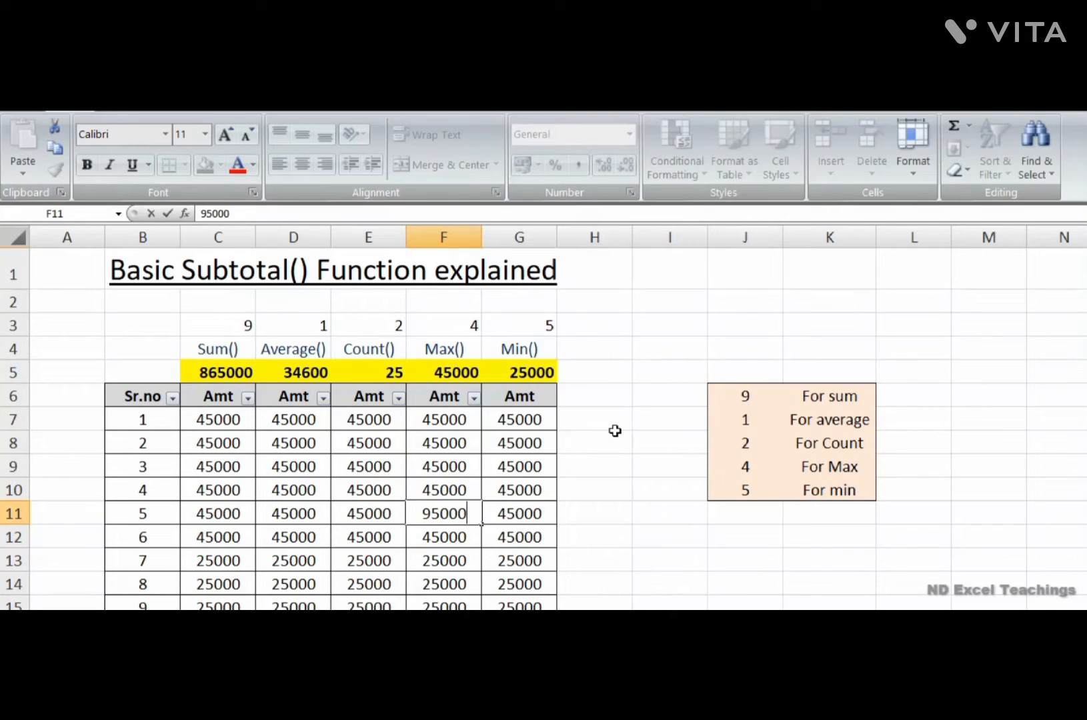
key("Return")
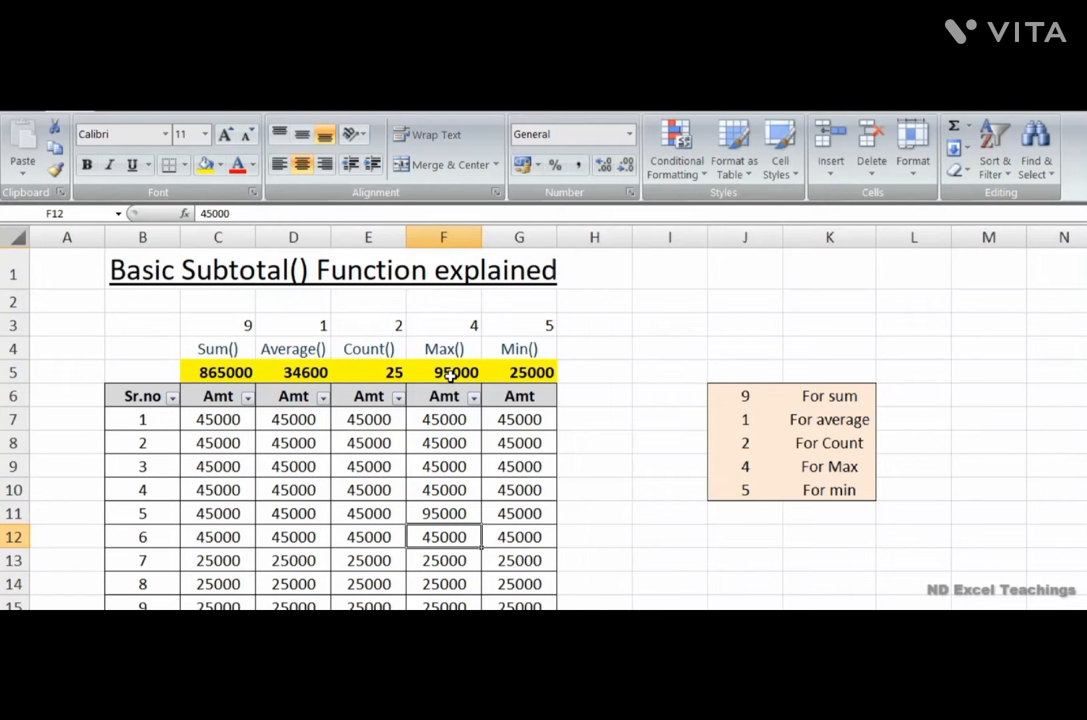
- Inspect the minimum SUBTOTAL formula in G5 together with its heading and the first amount in column G
left_click(541, 404)
left_click(518, 352)
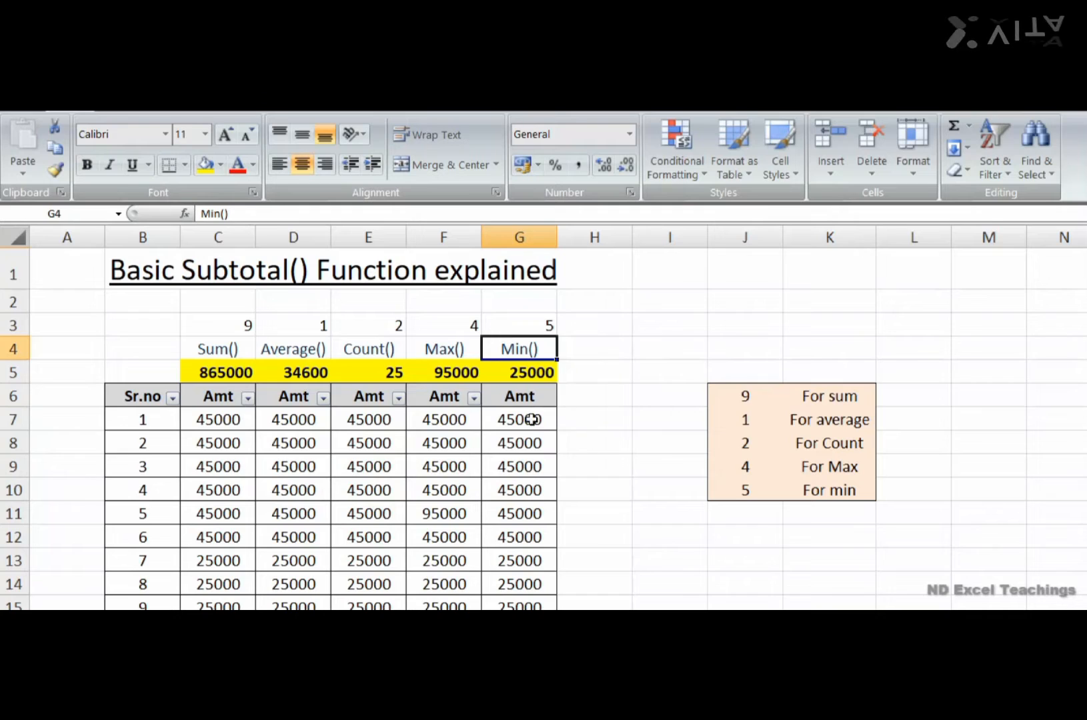
left_click(530, 418)
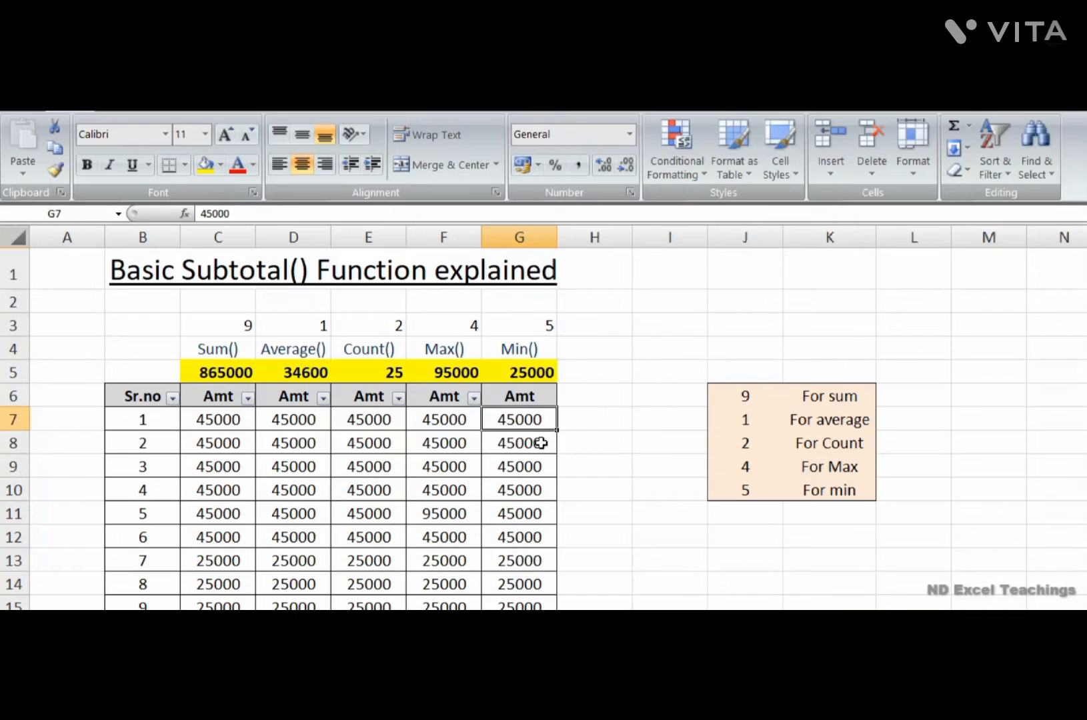
left_click(522, 370)
key("F2")
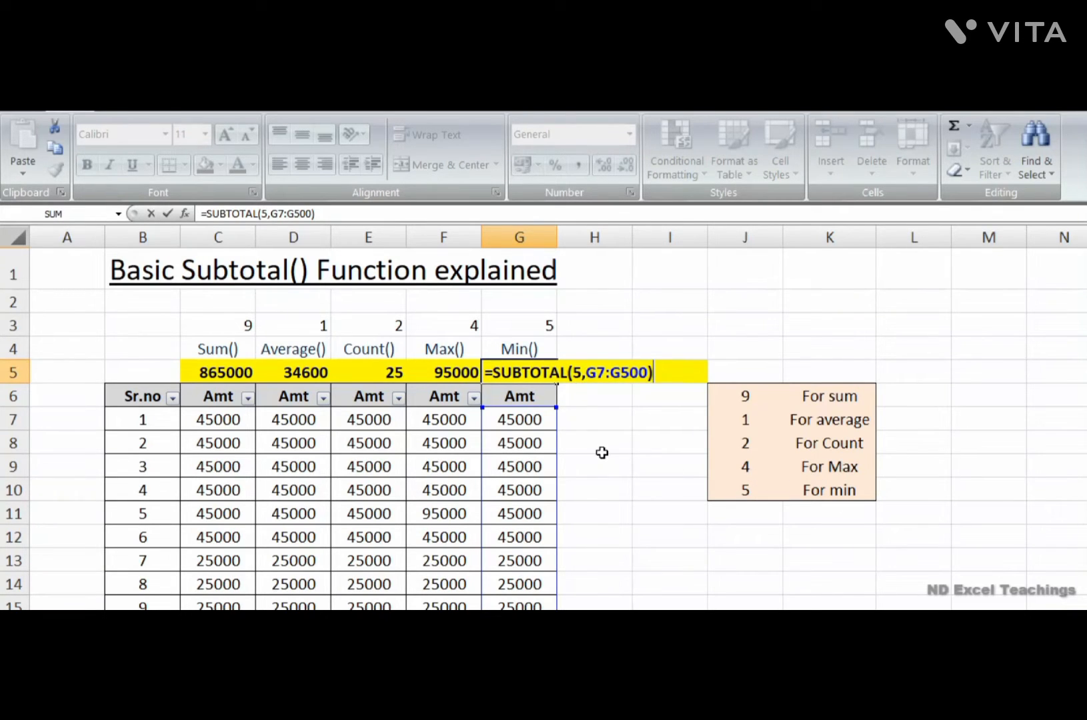
key("ctrl+Return")
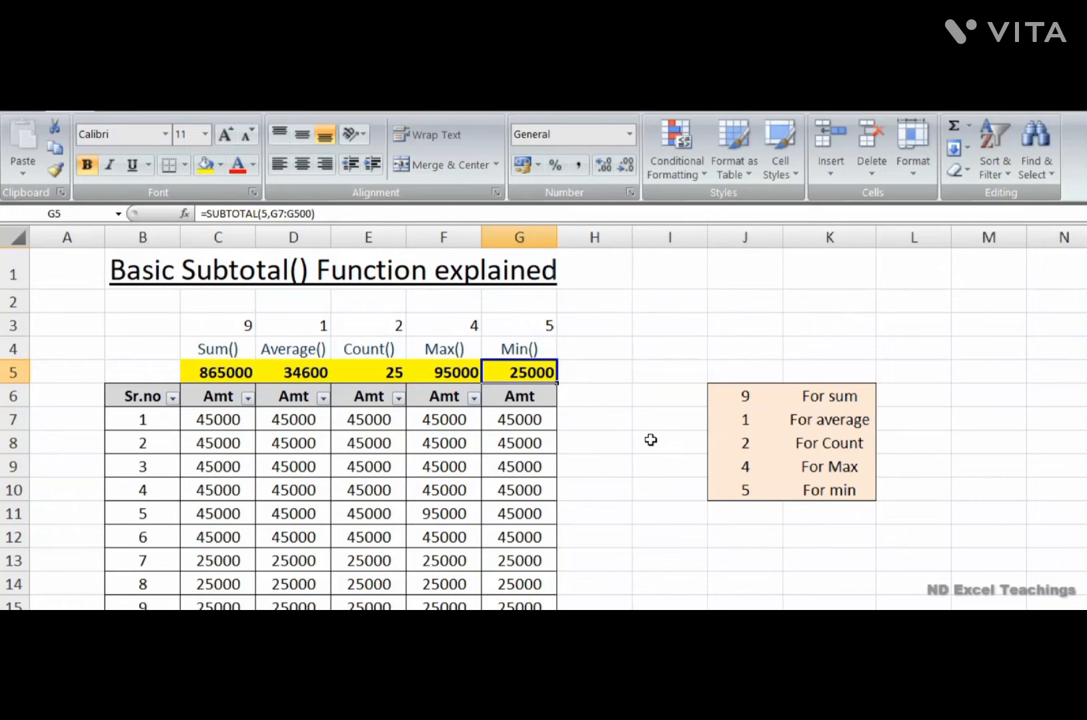
- Change the amount for serial number 25 in cell G31 to 10000 to test the minimum subtotal
key("Down")
key("Down")
key("Down")
key("Down")
key("Down")
key("Down")
key("Down")
key("Down")
key("Down")
key("Down")
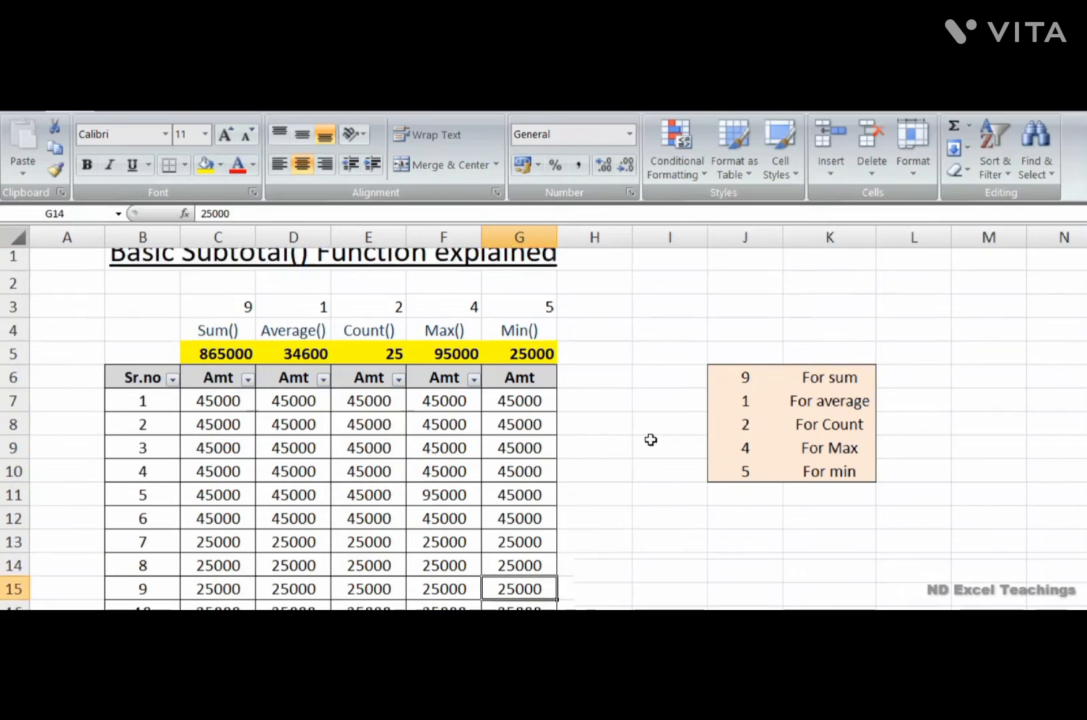
key("Down")
key("Down")
key("Down")
key("Down")
key("Down")
key("Down")
key("Down")
key("Down")
key("Down")
key("Down")
key("Down")
key("Down")
key("Down")
key("Down")
key("Down")
key("Down")
key("Down")
key("Up")
key("Up")
key("Up")
key("Up")
key("Up")
key("Up")
key("Up")
key("Up")
key("Up")
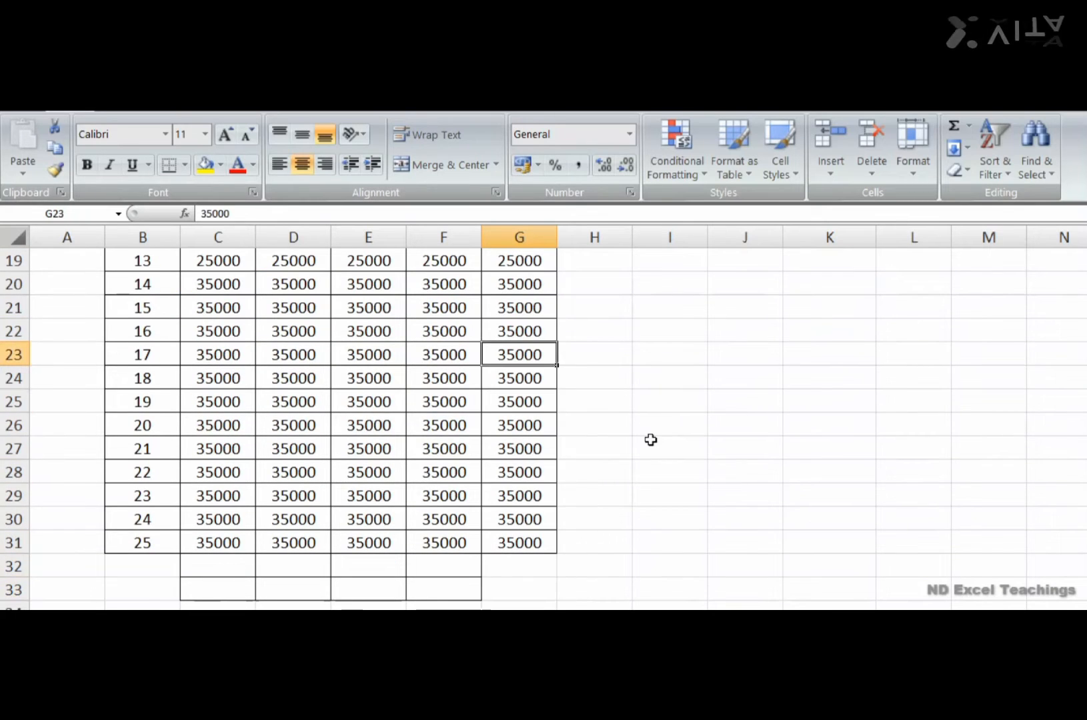
key("Down")
key("Down")
key("Down")
key("Down")
key("Down")
key("Down")
key("Down")
key("Down")
key("Down")
key("Down")
key("Up")
key("Up")
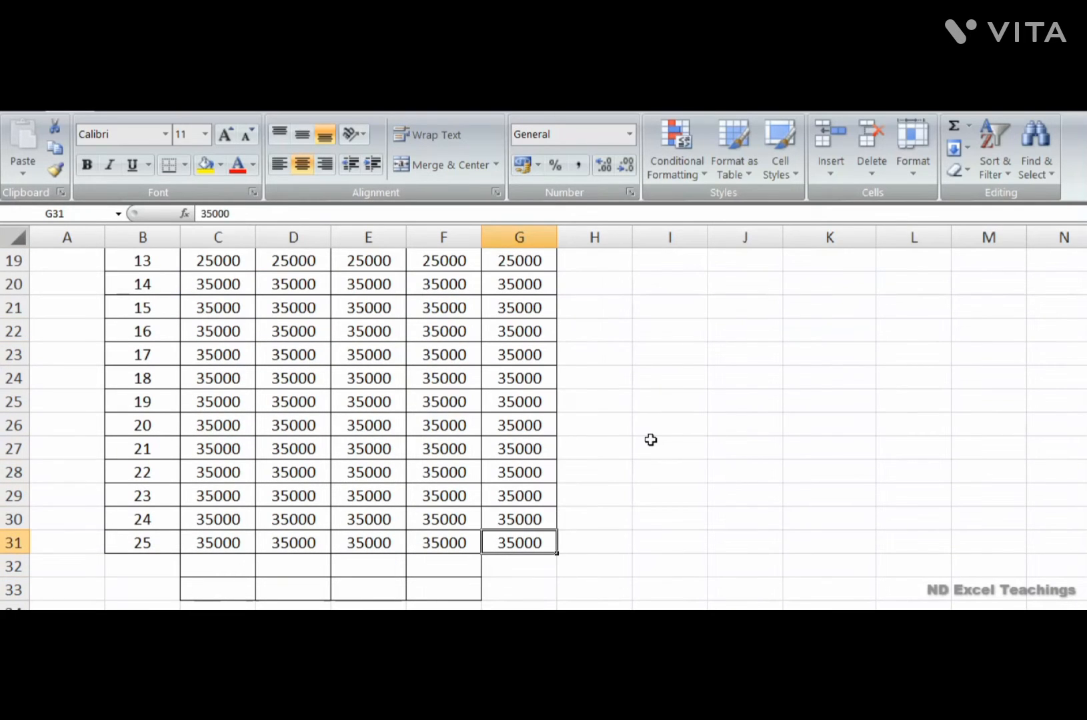
type("10000")
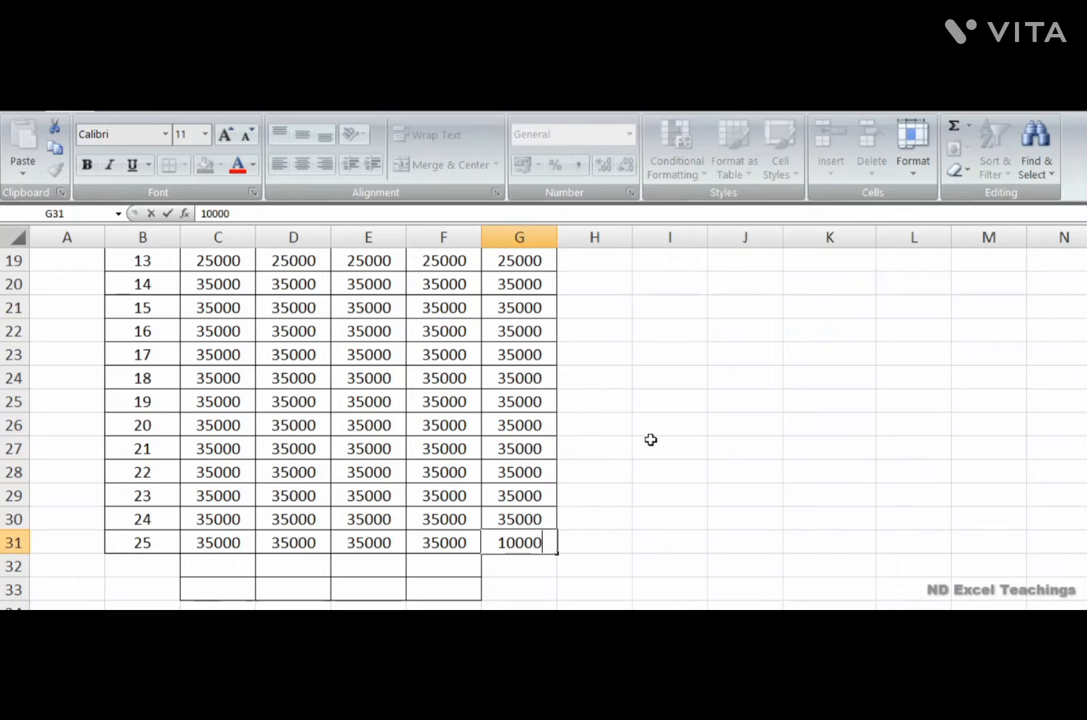
key("Up")
- Check the minimum subtotal in G5 against the changed amount in column G
key("Up")
key("Up")
key("Up")
key("Up")
key("Up")
key("Up")
key("Up")
key("Up")
key("Up")
key("Up")
key("Up")
key("Up")
key("Up")
key("Up")
key("Up")
key("Up")
key("Up")
key("Up")
key("Up")
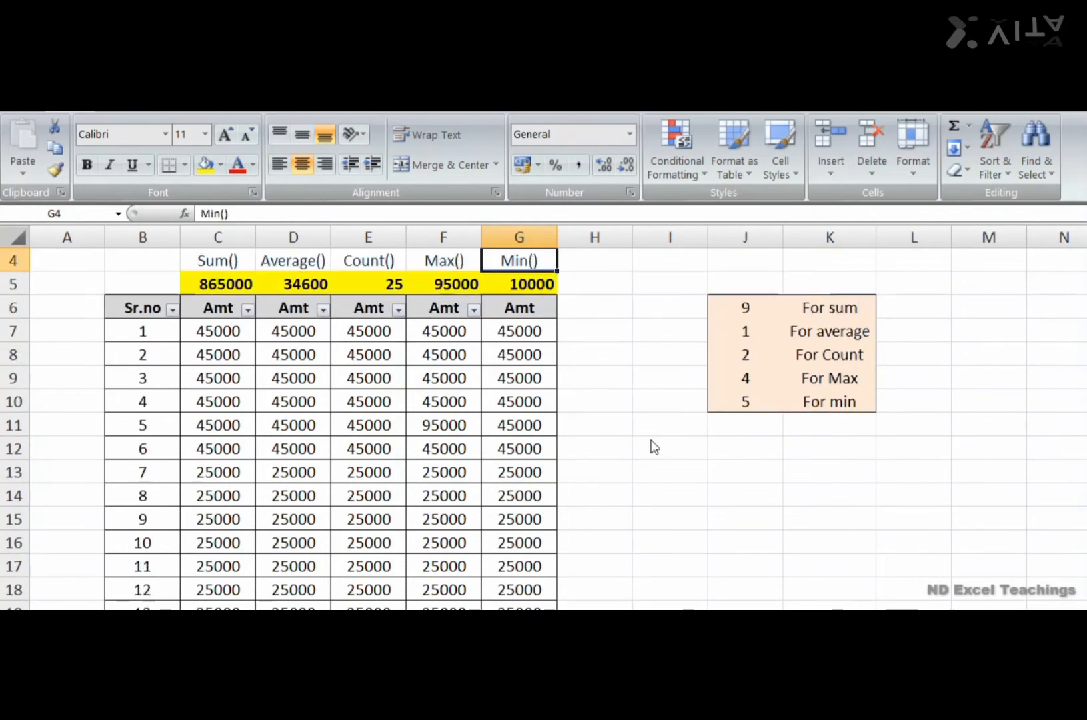
key("Down")
key("Down")
key("Down")
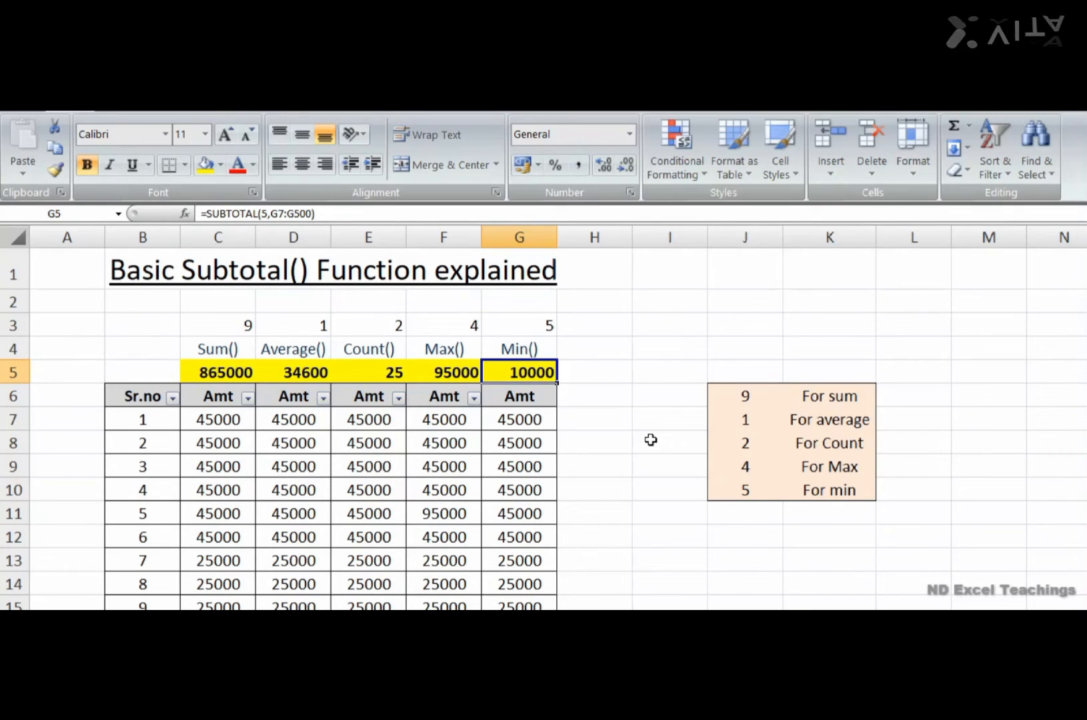
- Review the subtotal results in row 5 and the Amt headings in row 6 across columns C to G
key("Left")
key("Left")
key("Left")
key("Left")
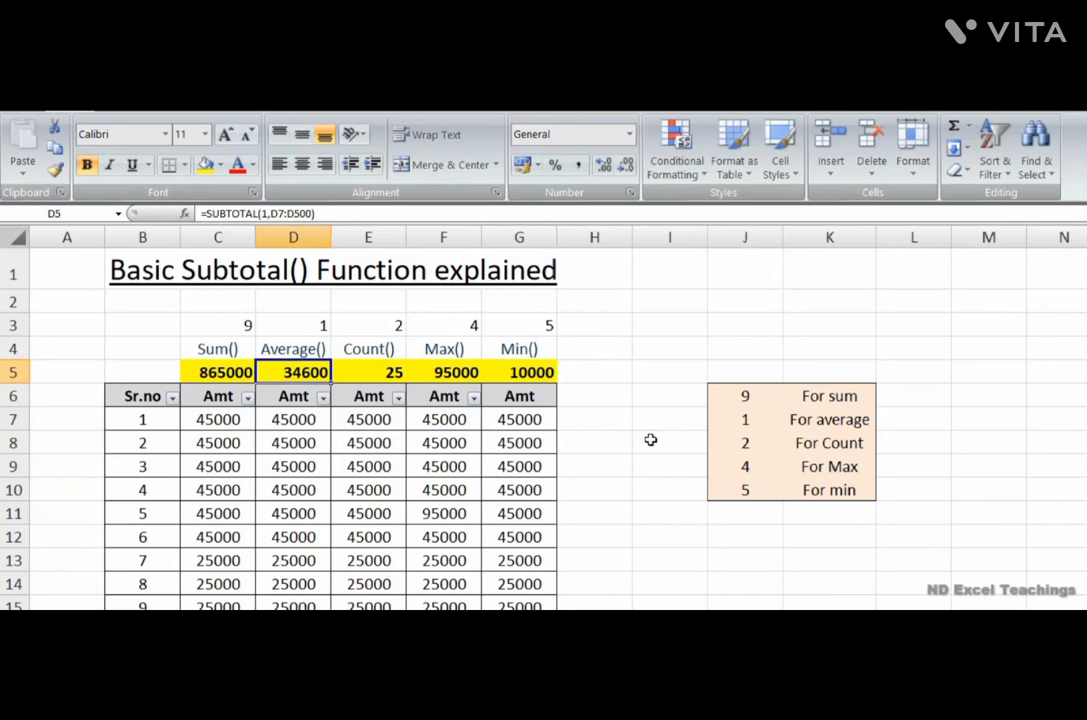
key("Down")
key("Left")
key("Right")
key("Right")
key("Right")
key("Right")
key("Right")
key("Right")
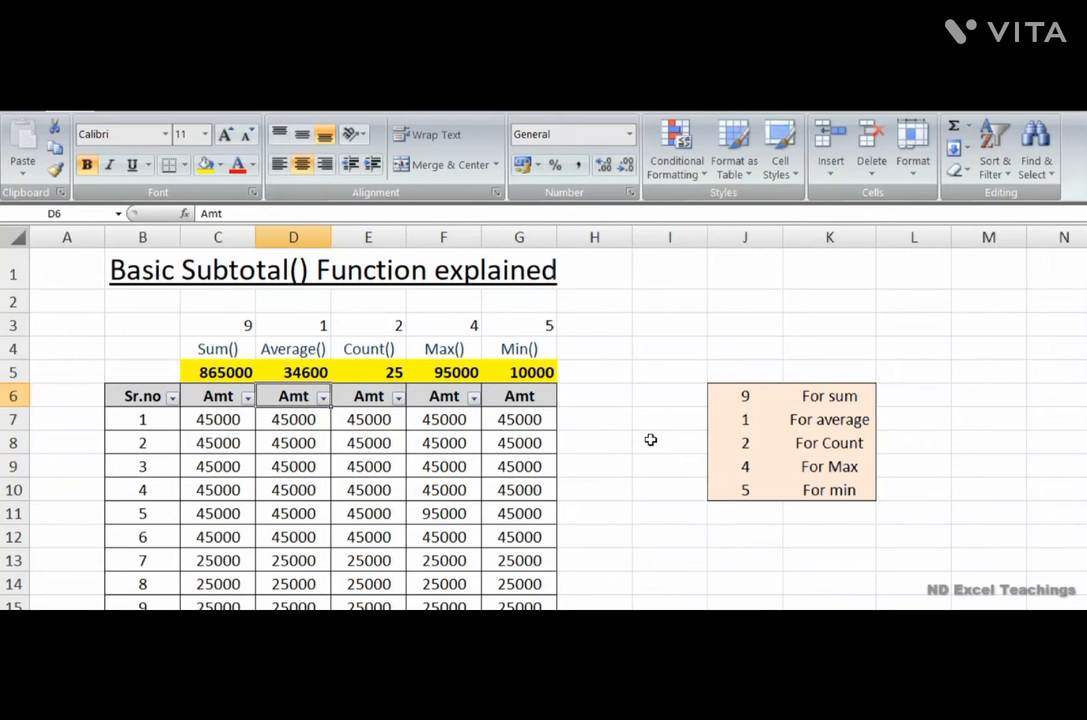
key("Left")
key("Left")
key("Left")
key("Left")
key("Left")
key("Left")
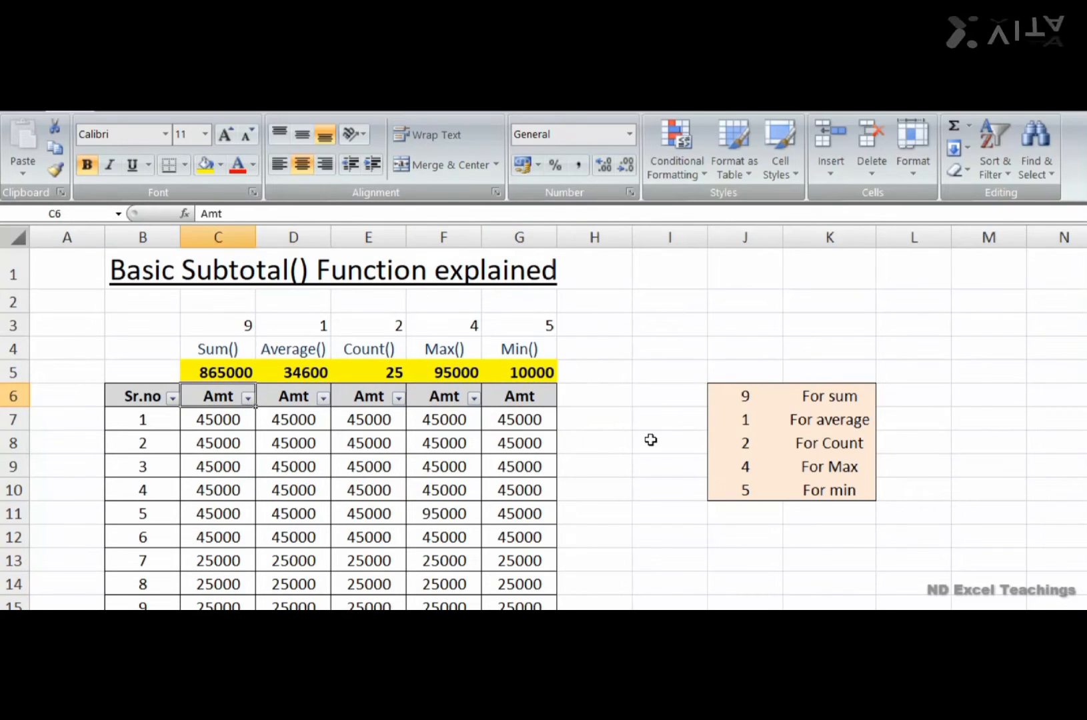
key("Right")
key("Right")
key("Right")
key("Right")
key("Right")
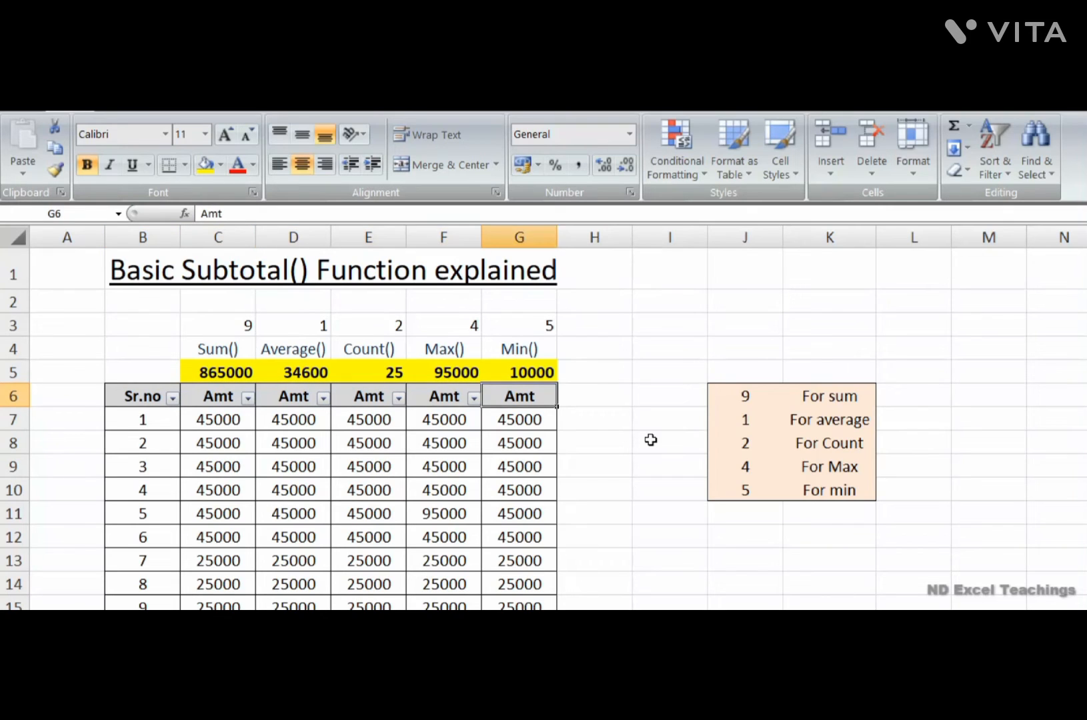
key("Left")
key("Right")
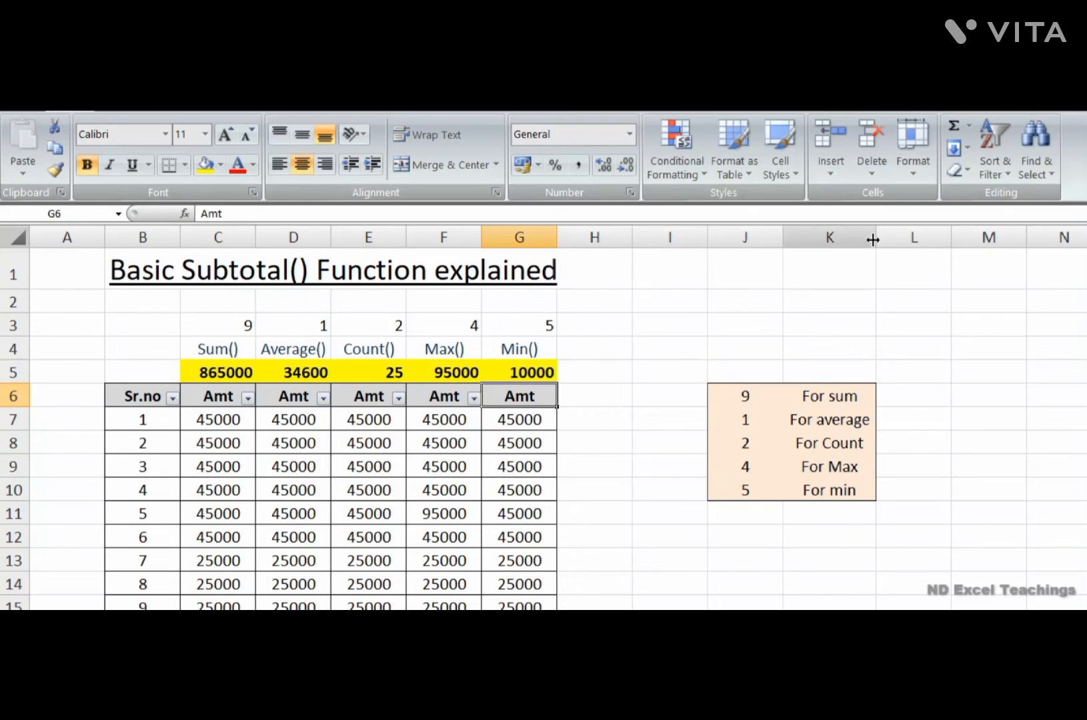
- Remove the existing filter from the table's heading row
left_click(995, 172)
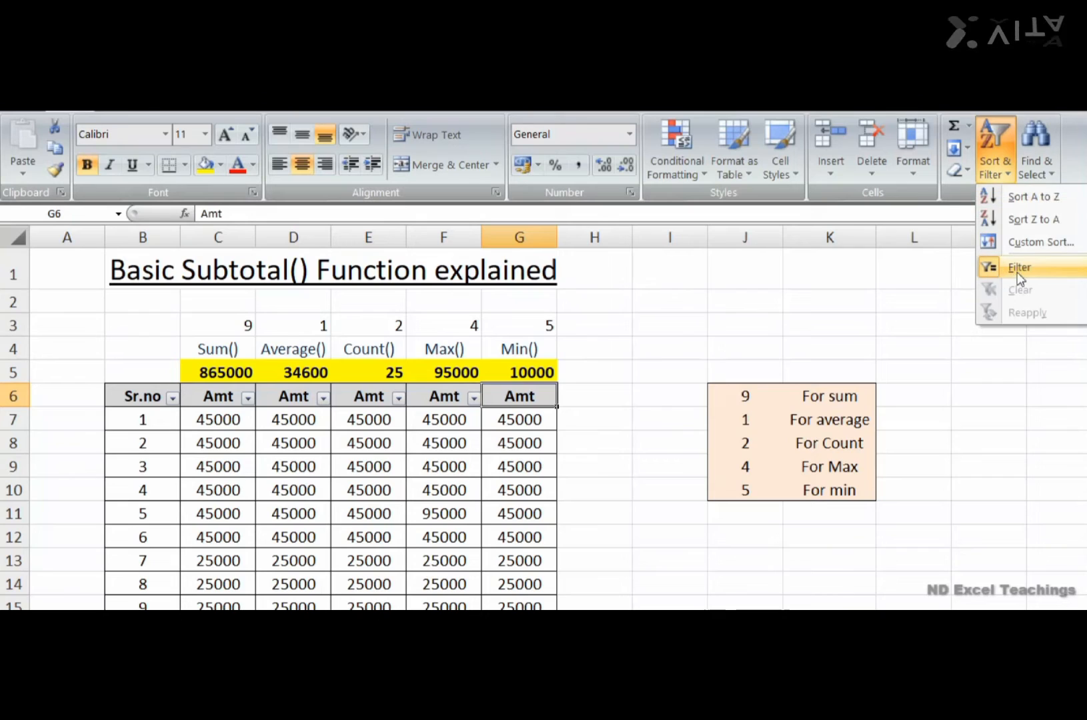
left_click(994, 267)
left_click(645, 404)
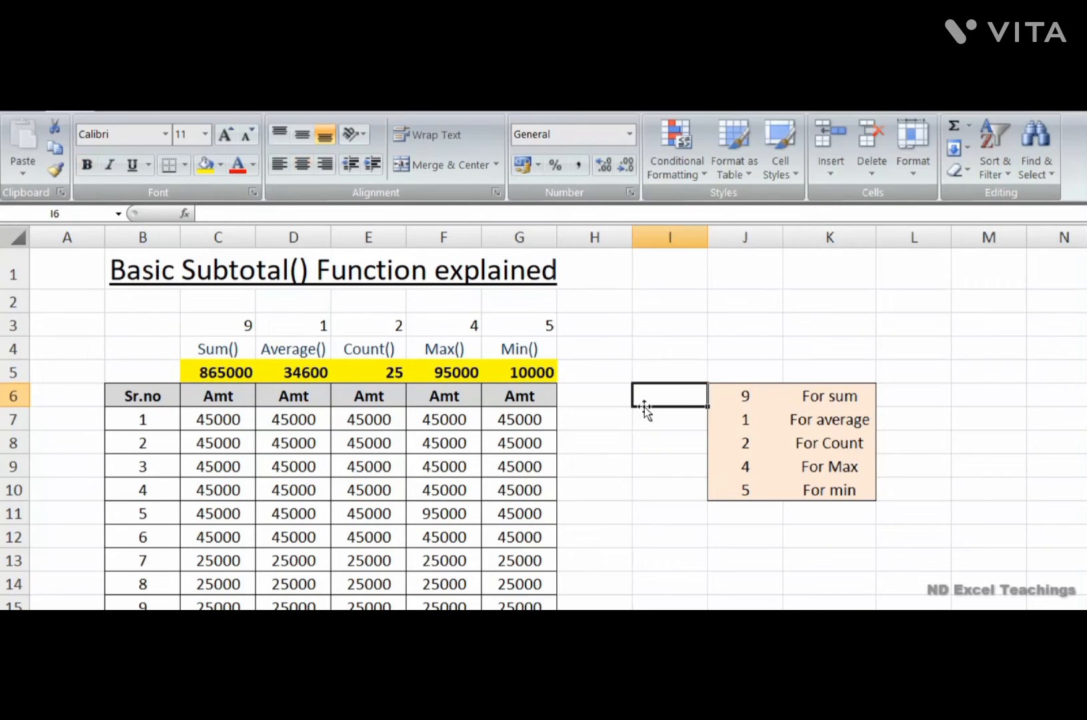
- Apply a filter to the five Amt headings in C6:G6
left_click_drag(199, 400, 524, 399)
left_click(1037, 167)
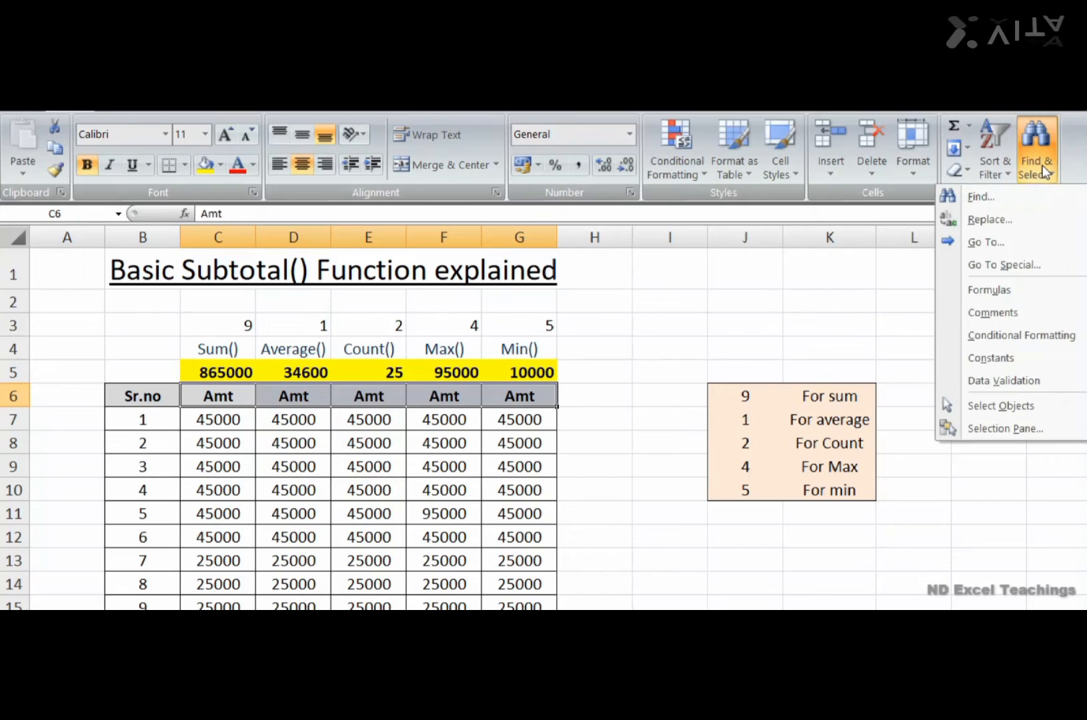
left_click(994, 160)
left_click(1017, 266)
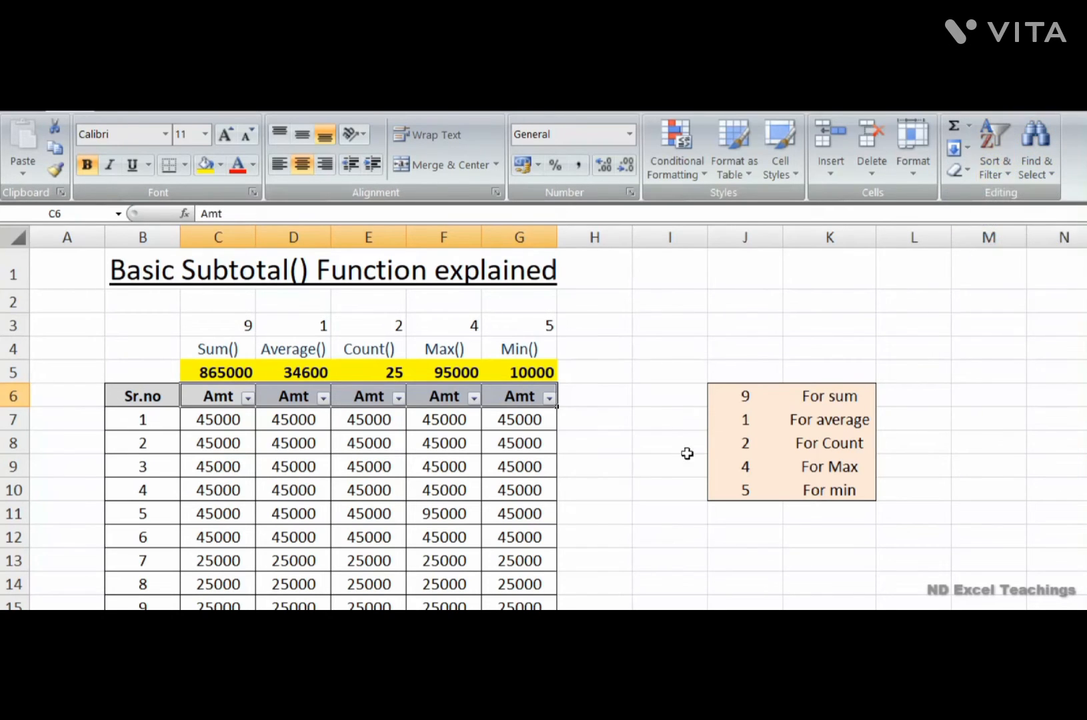
left_click(653, 402)
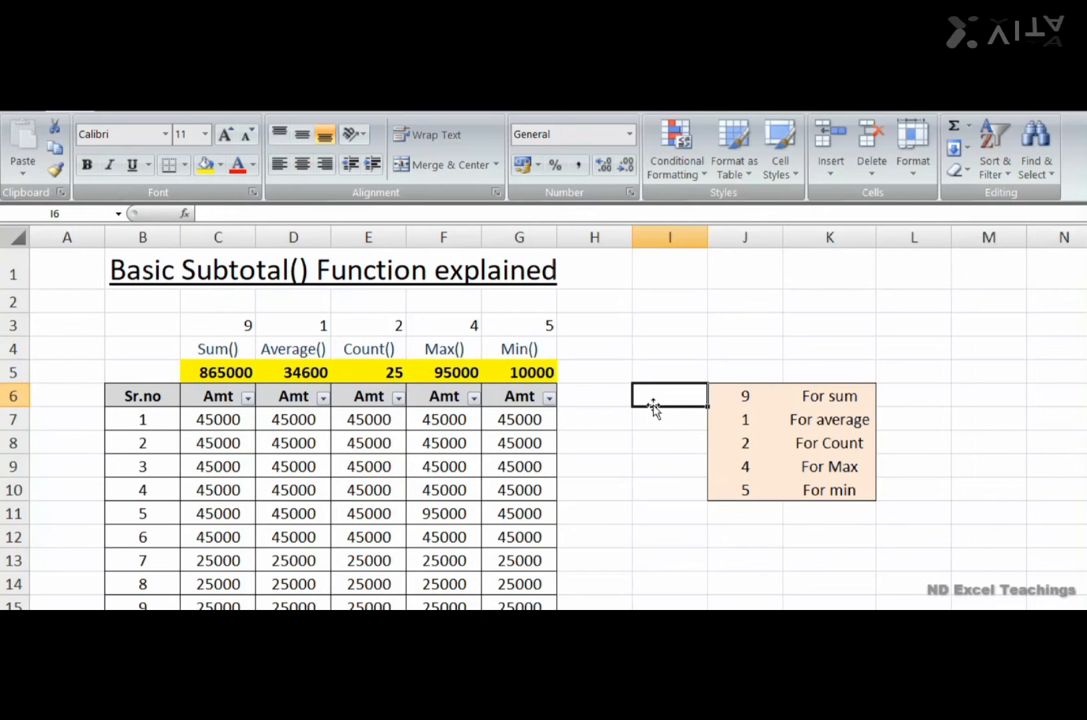
- Examine the filtered Amt headings in row 6 and the Sr.no heading in B6
key("Left")
key("Left")
key("Left")
key("Down")
key("Down")
key("Up")
key("Up")
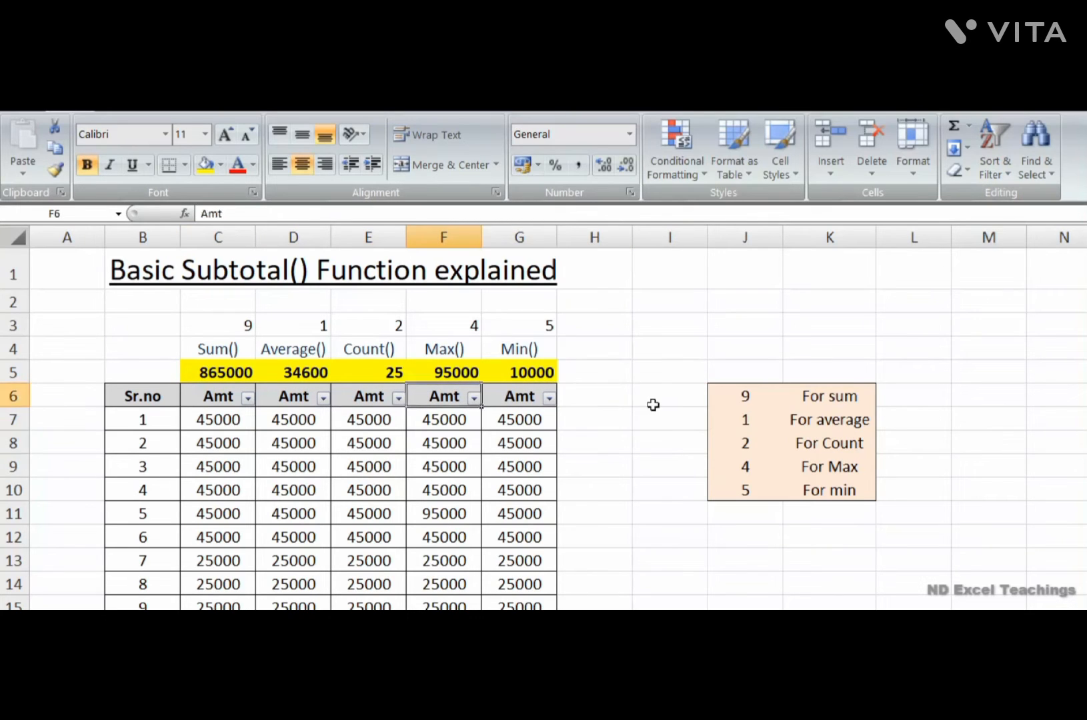
key("Up")
key("Left")
key("Left")
key("Left")
key("Left")
key("Down")
key("Right")
key("Left")
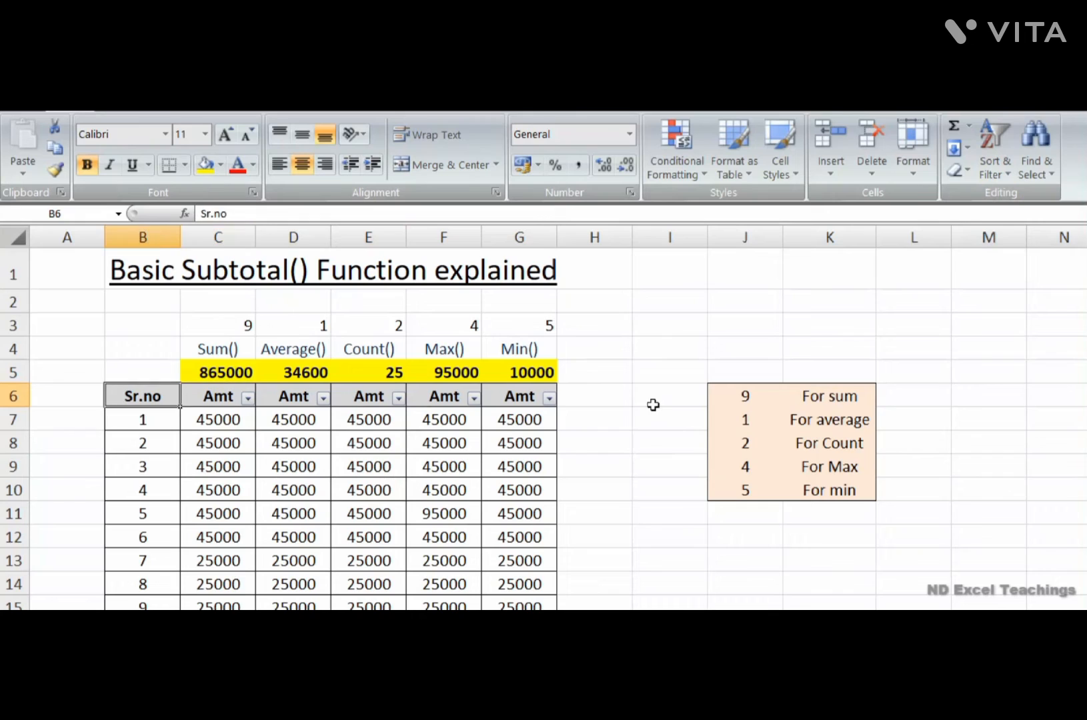
- Filter the Amt column C to show only the 45000 amounts to test the subtotals on visible rows
key("Right")
key("alt+Down")
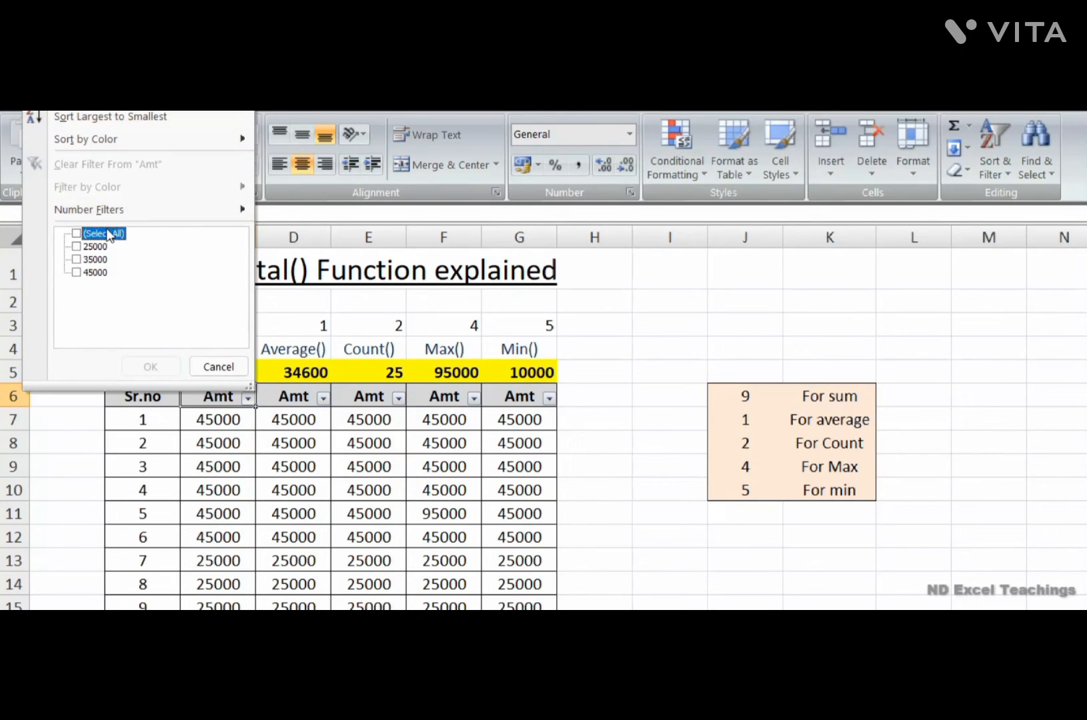
left_click(76, 273)
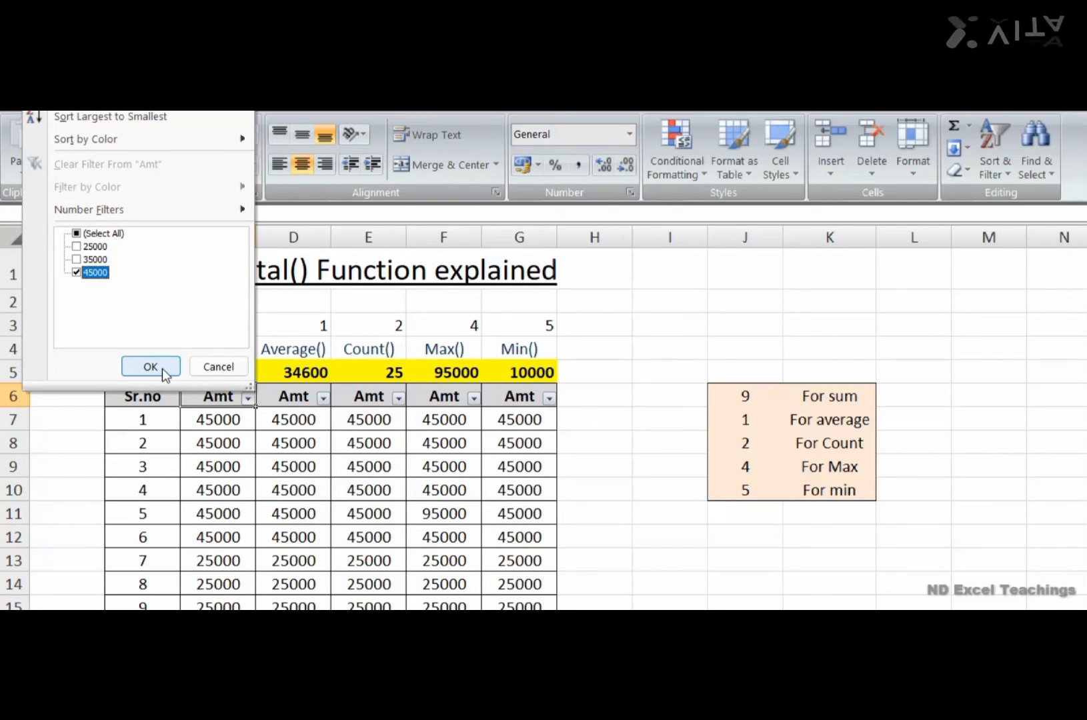
left_click(162, 367)
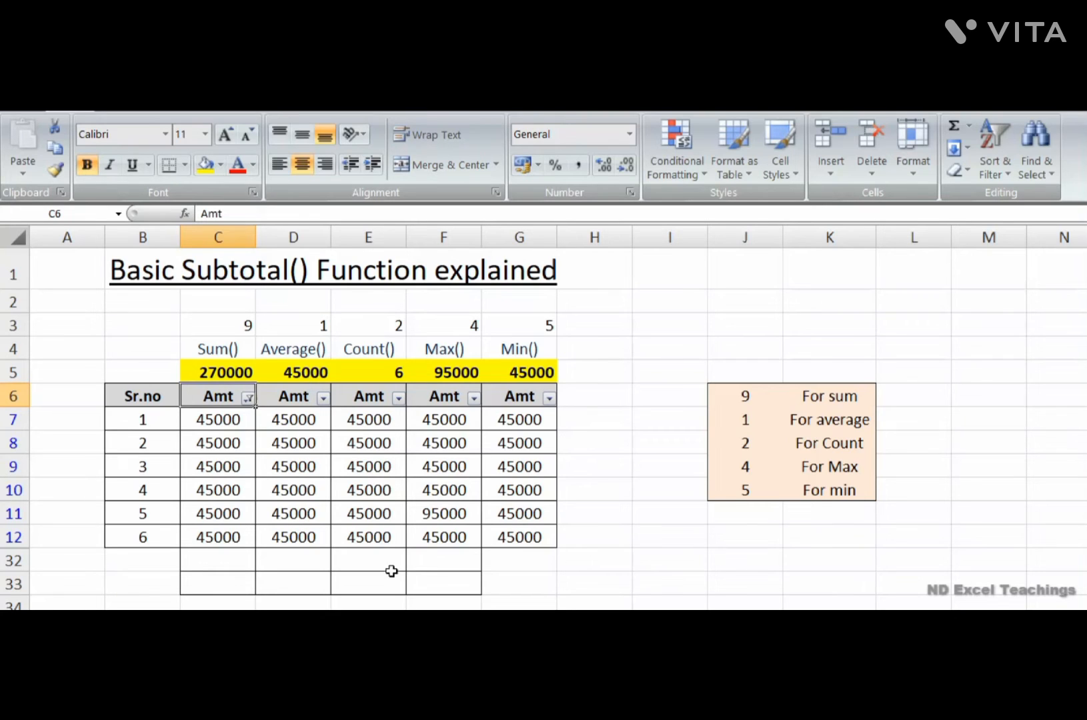
- Restore all rows by selecting every amount in column C's filter
left_click(248, 399)
left_click(74, 233)
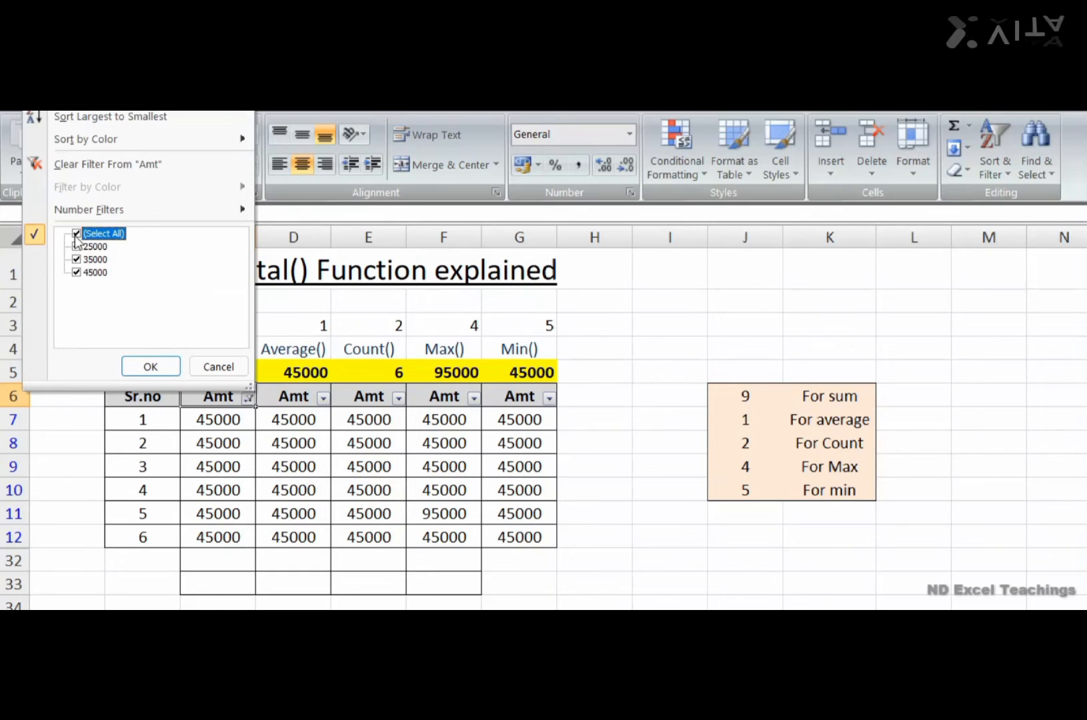
left_click(157, 366)
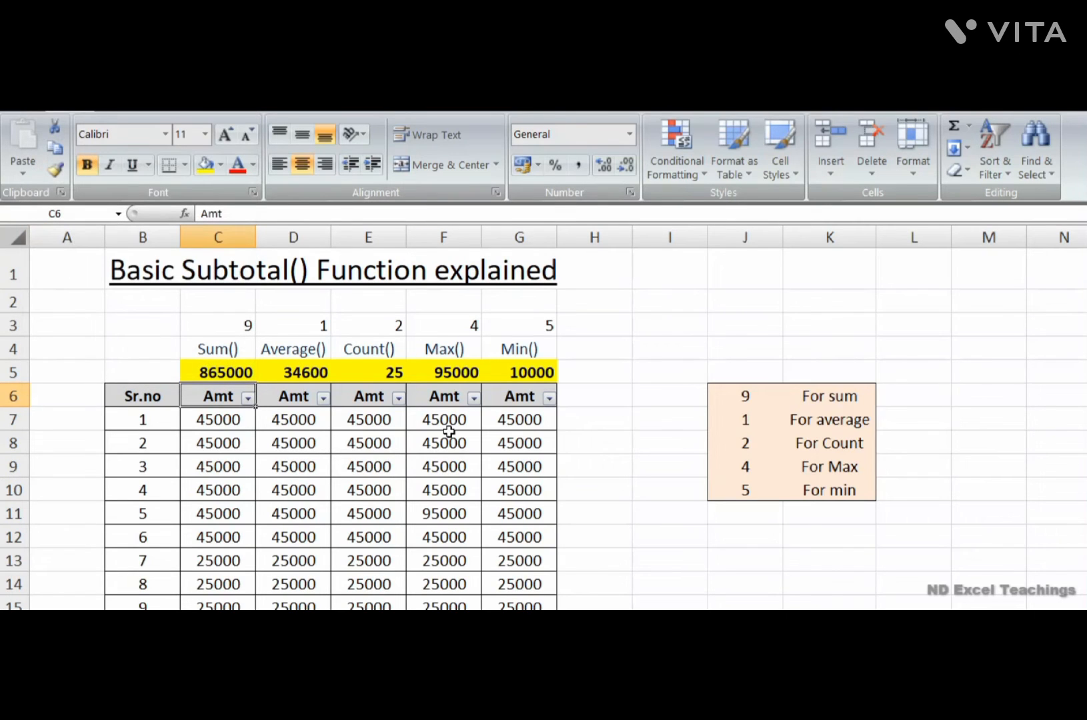
- Inspect the SUBTOTAL formulas for minimum, maximum, count, average and sum in G5, F5, E5, D5 and C5
left_click(543, 373)
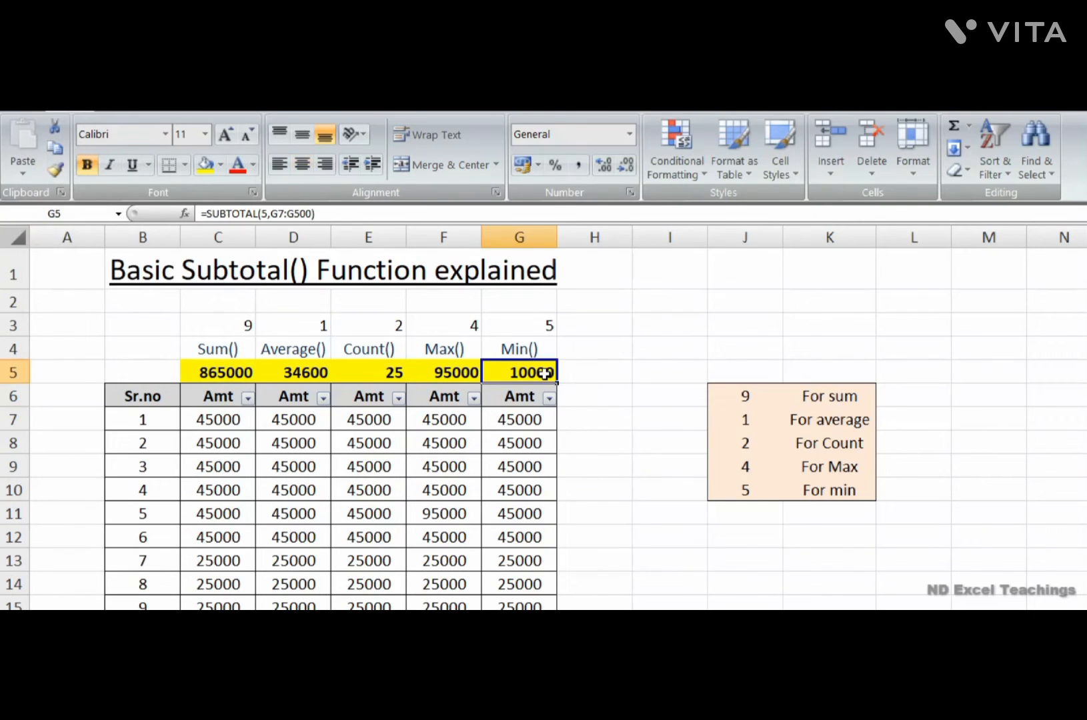
left_click(444, 374)
left_click(369, 372)
left_click(314, 371)
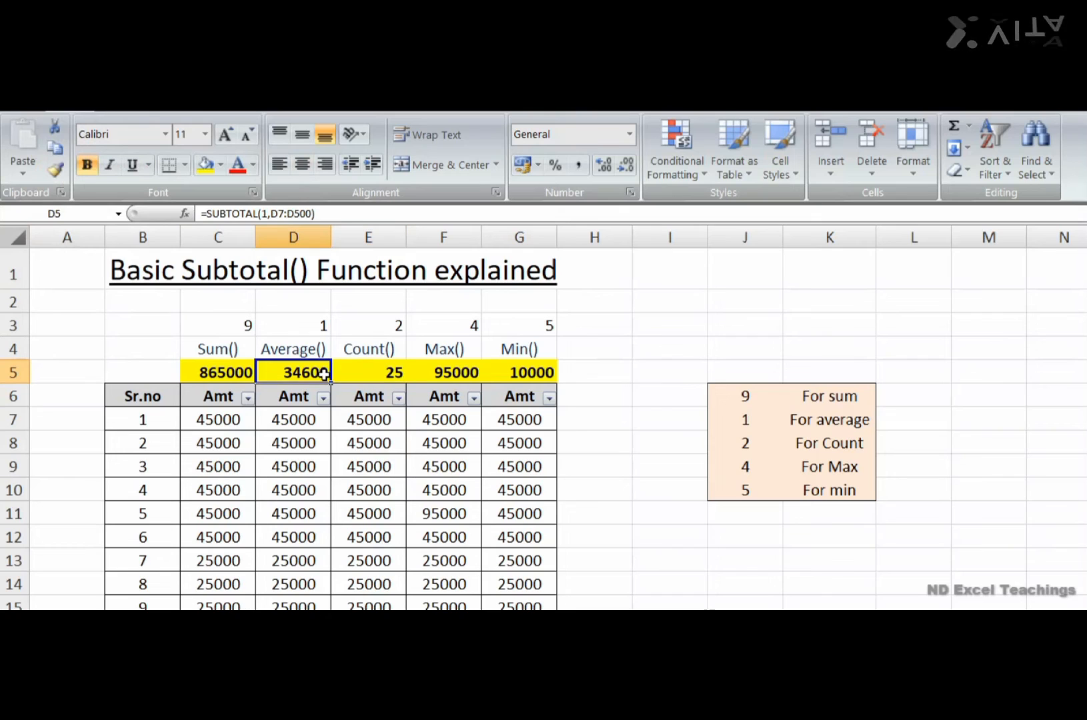
left_click(224, 374)
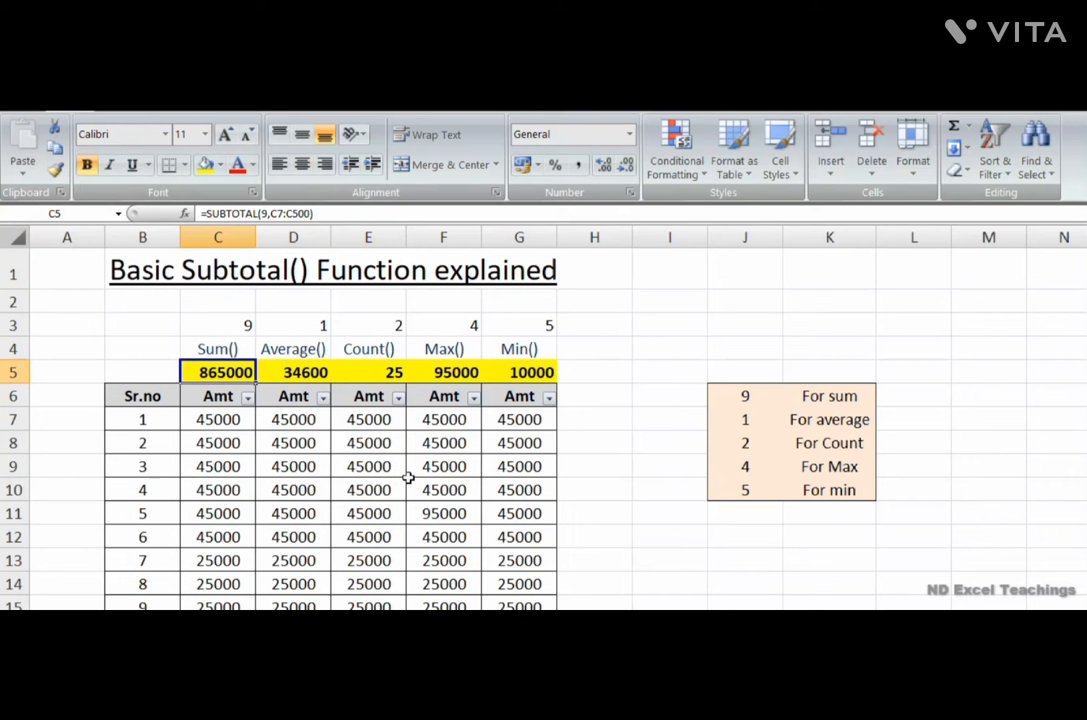
- Review the table's amounts down to the last row and the empty cell C34 below it, compared with the sum in C5
scroll(495, 492, "down", 7)
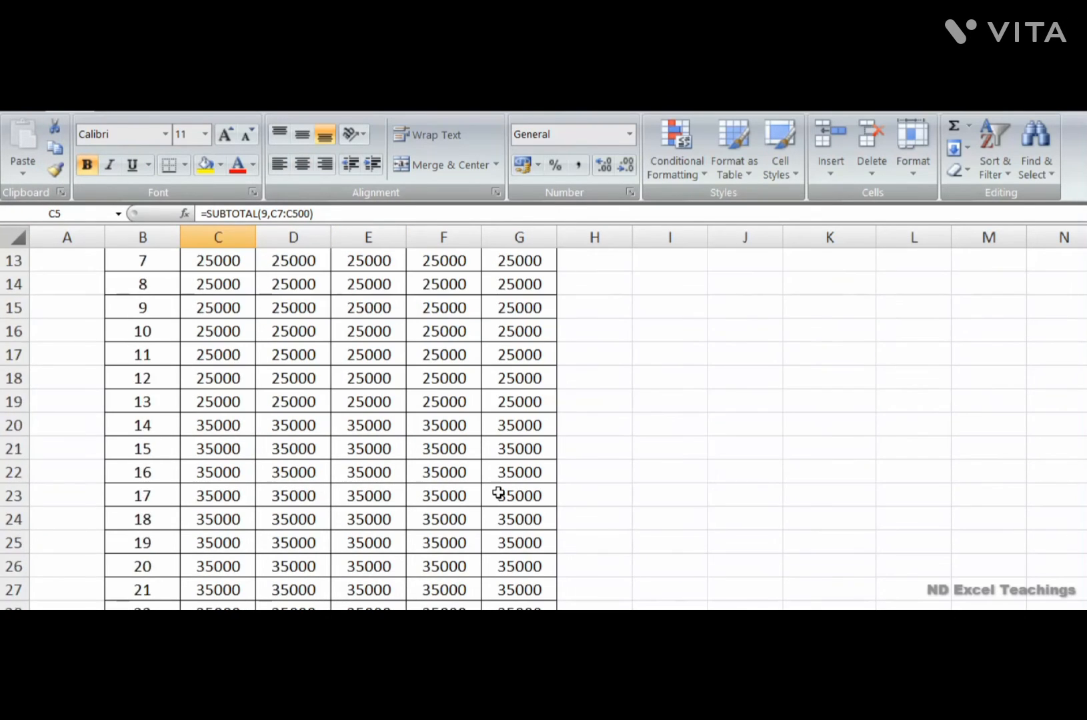
scroll(491, 493, "up", 1)
scroll(491, 493, "up", 6)
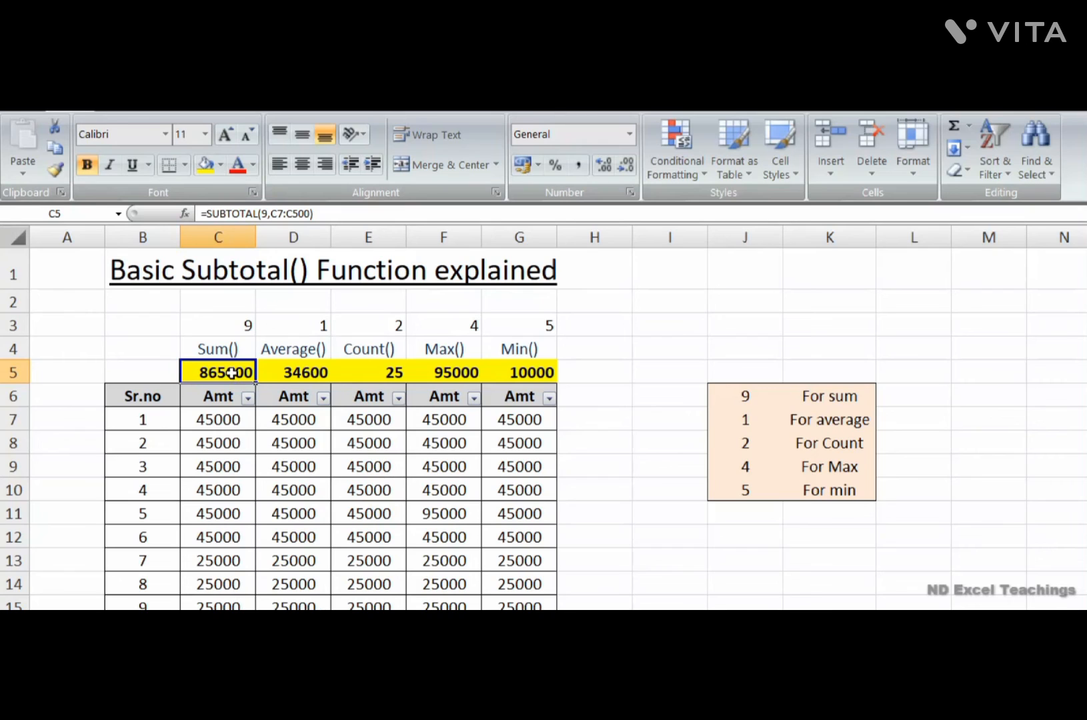
scroll(237, 471, "down", 10)
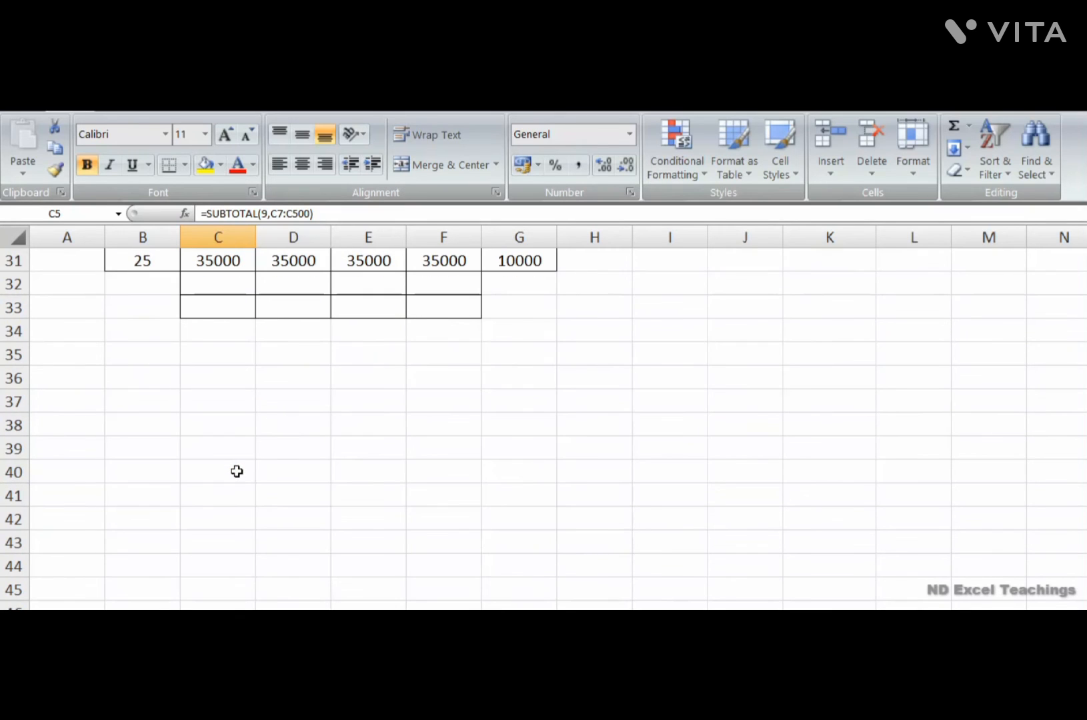
left_click(220, 331)
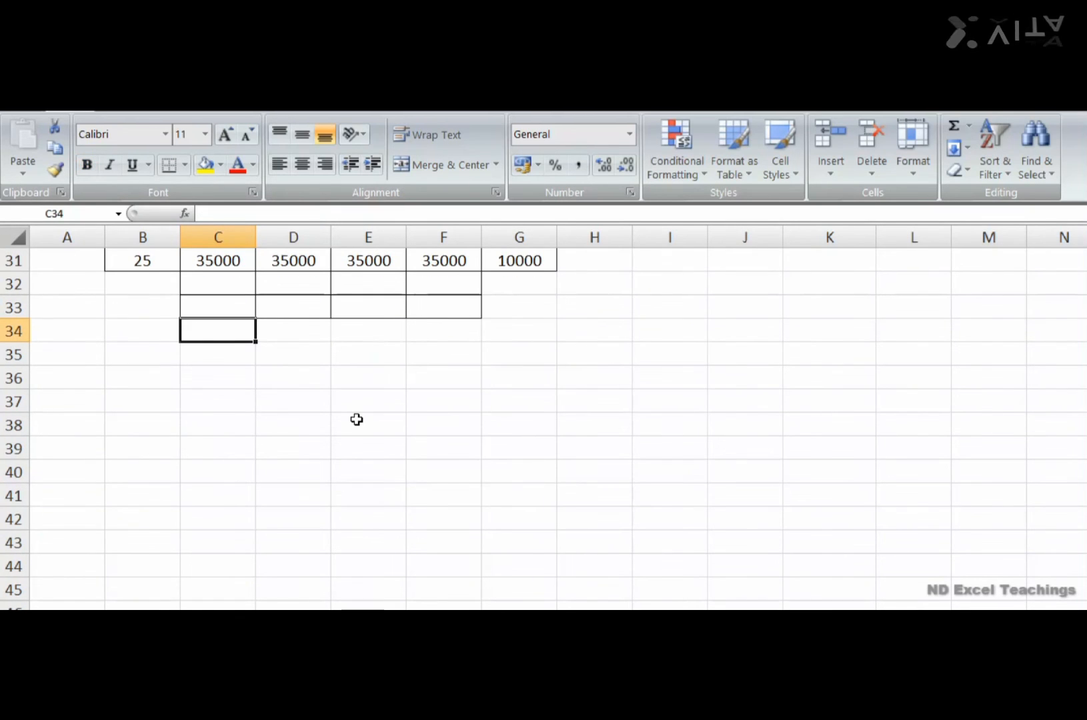
scroll(356, 420, "up", 10)
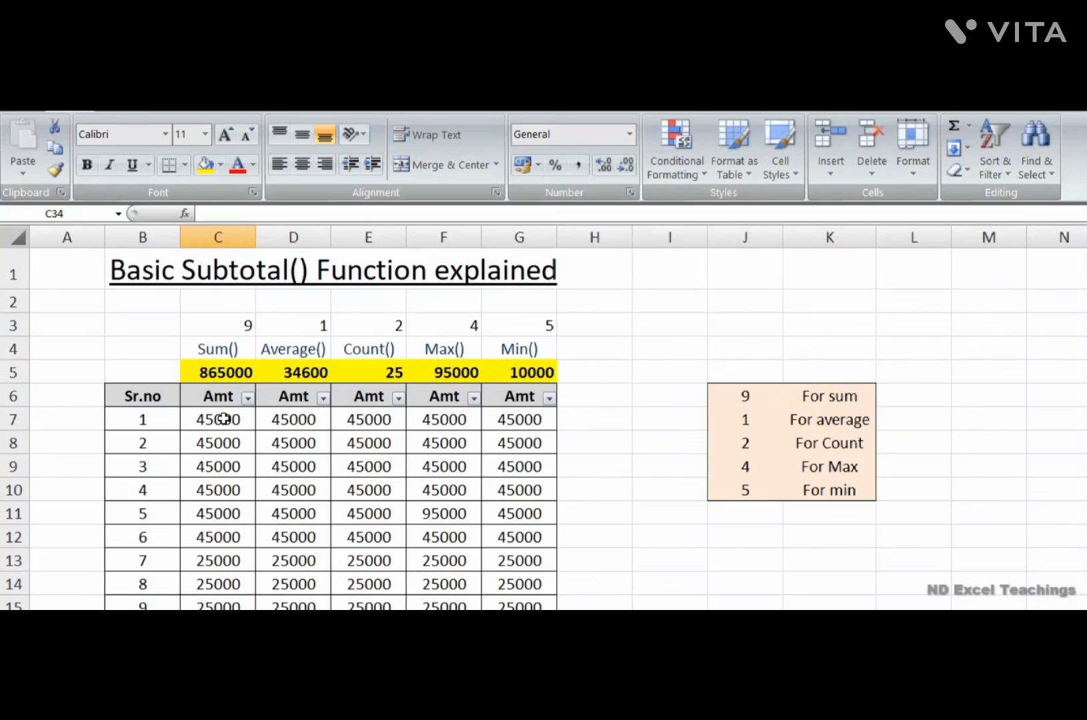
- View the filter choices of the Amt column C without applying any, and review the table's rows down to serial number 25
left_click(224, 419)
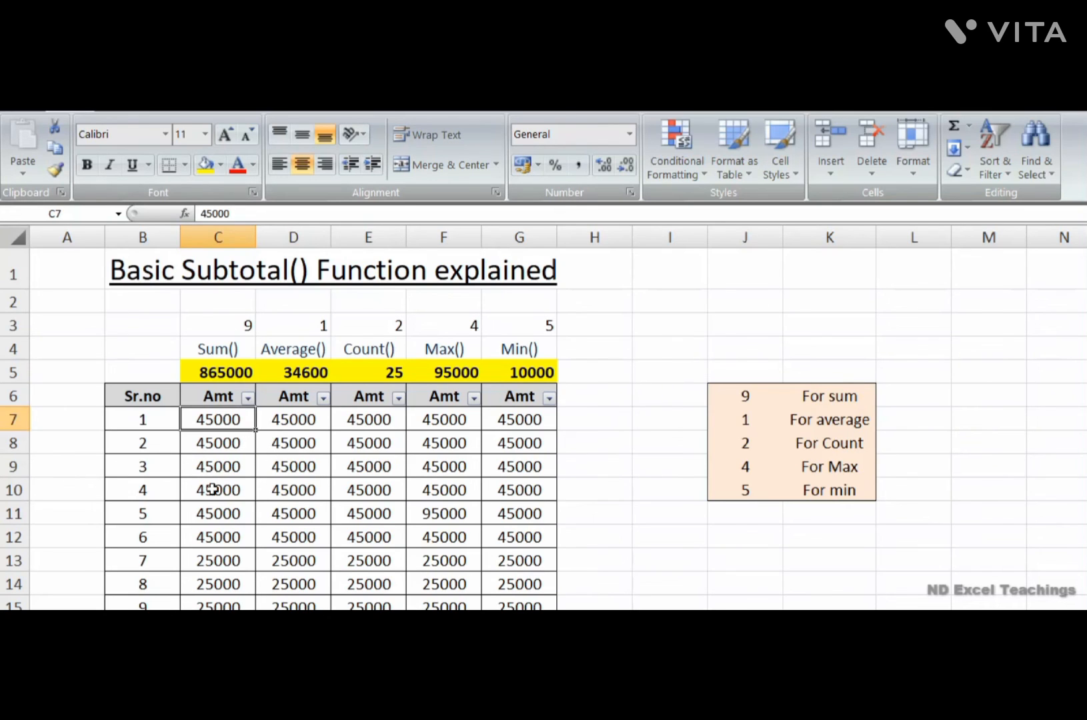
left_click(248, 398)
left_click(219, 366)
scroll(619, 410, "down", 6)
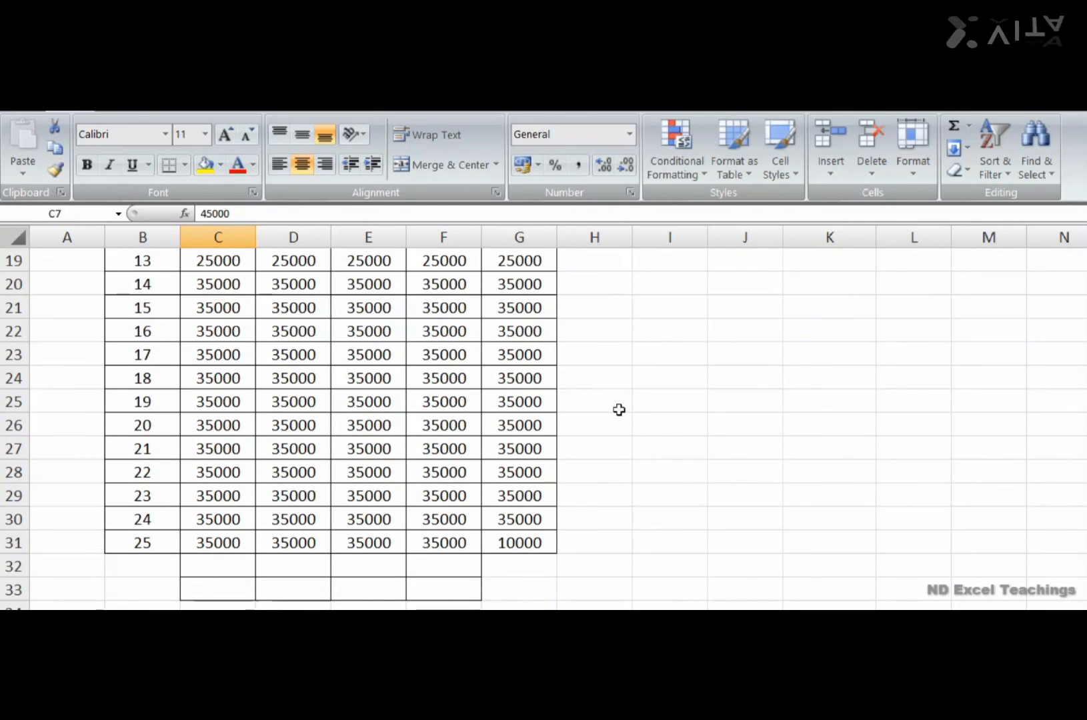
scroll(619, 409, "up", 6)
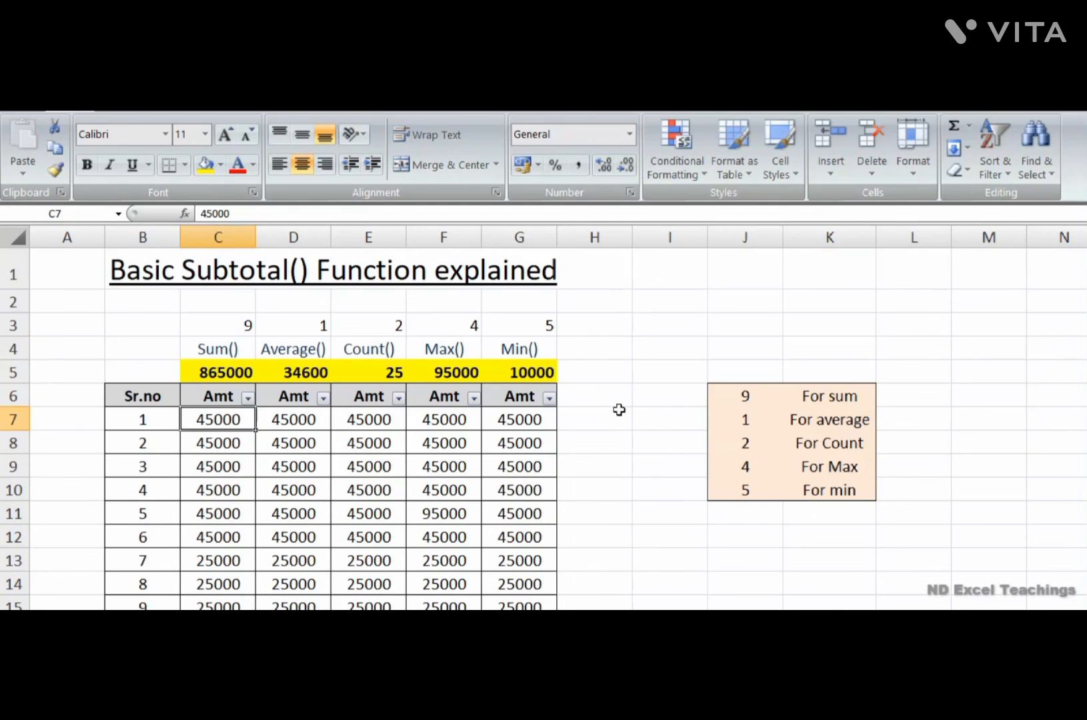